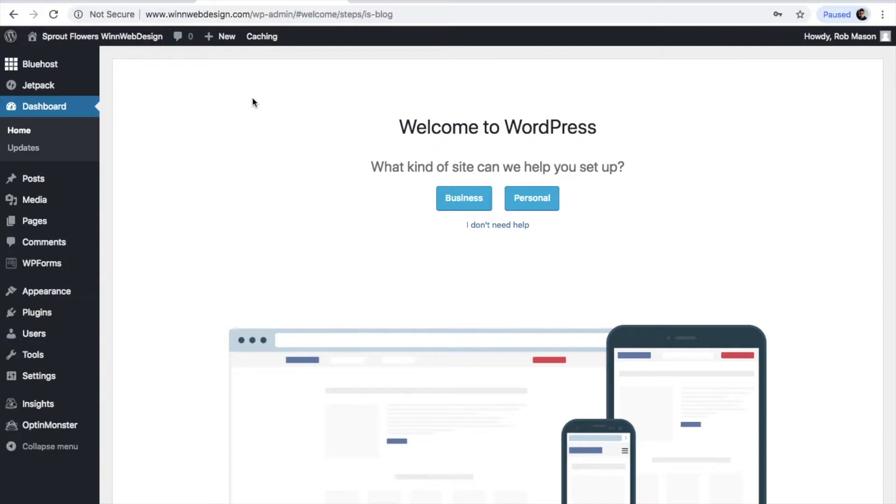
View the live Sprout Flowers WinnWebDesign site in a new browser tab and return to the admin dashboard.
mouse_move(114, 38)
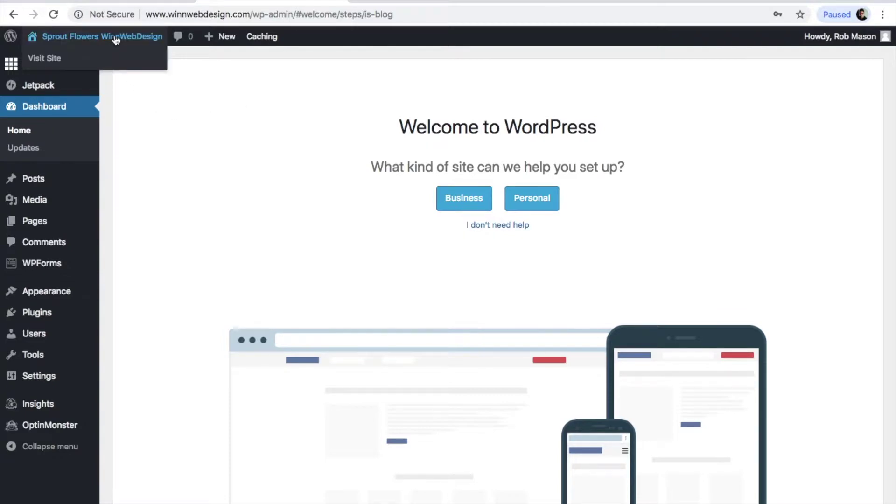
right_click(96, 57)
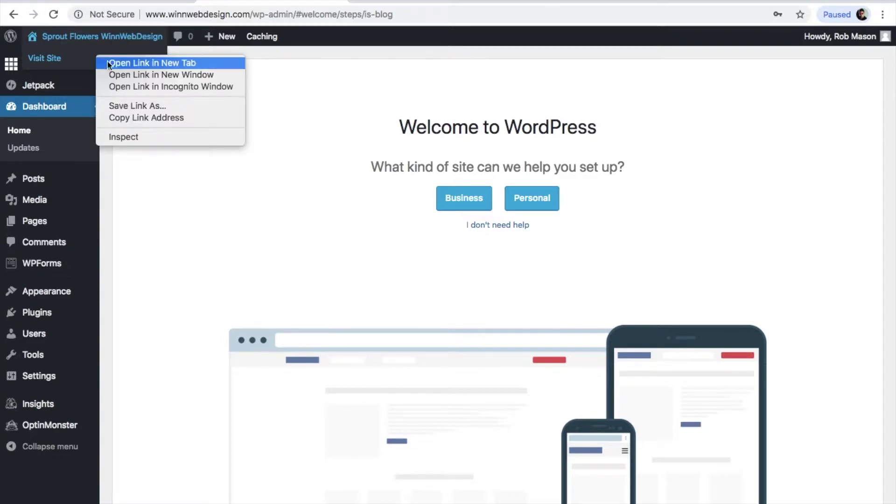
left_click(112, 63)
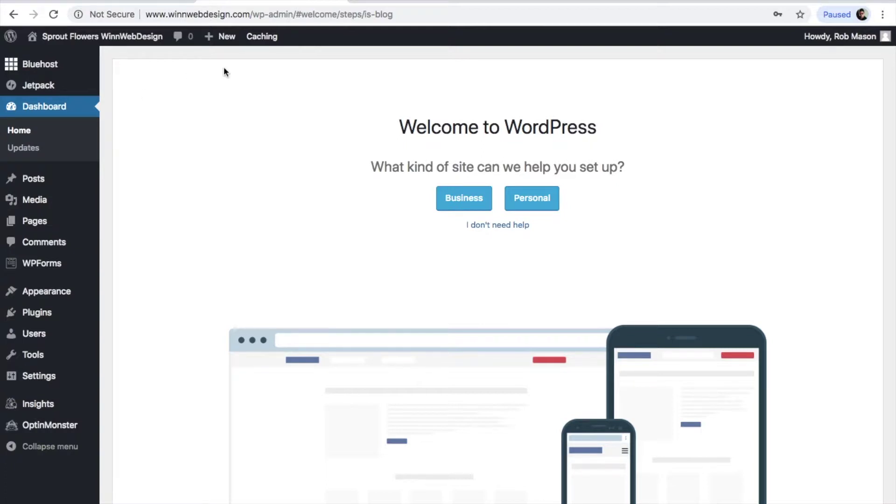
left_click(391, 0)
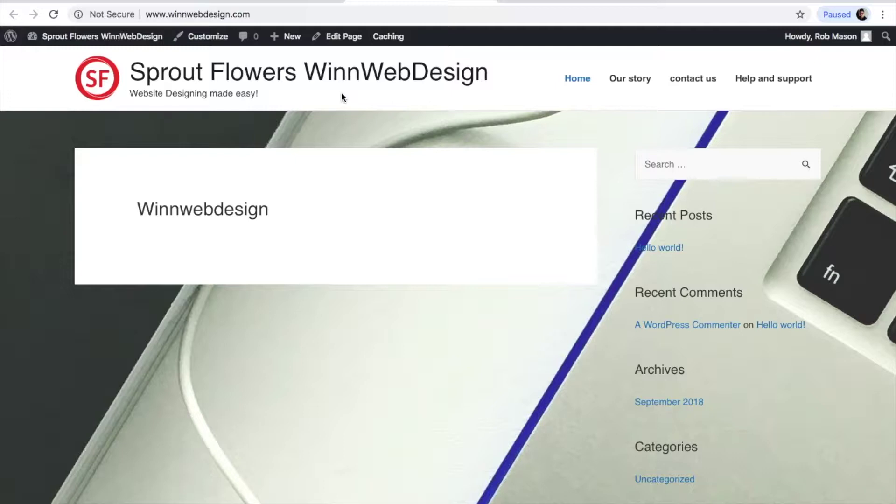
left_click(272, 1)
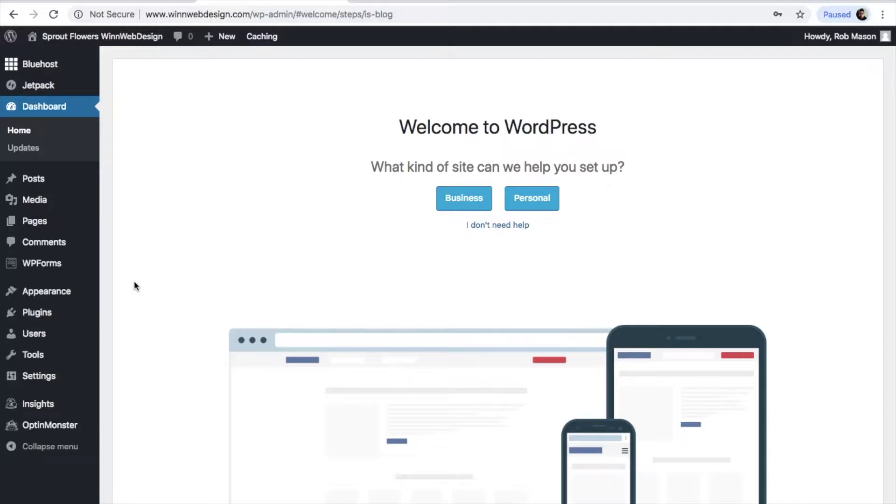
In your user profile, enter the biographical info "I am an youtuber, blogger, singer and a philanthropist! I am also interested in making people happy!".
mouse_move(52, 338)
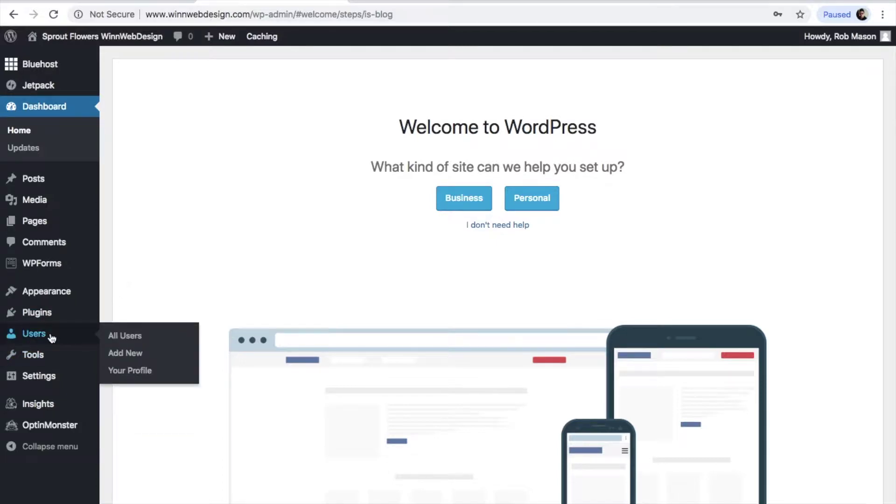
left_click(126, 373)
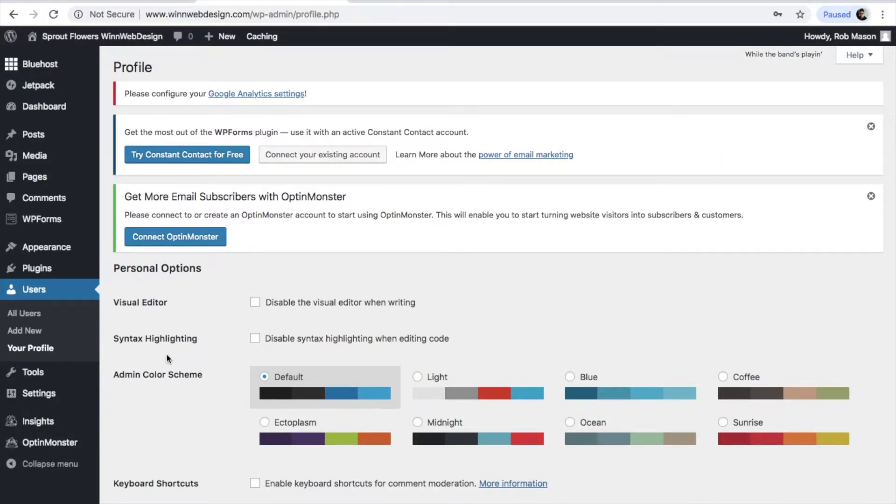
scroll(166, 354, "down", 2)
scroll(167, 355, "down", 2)
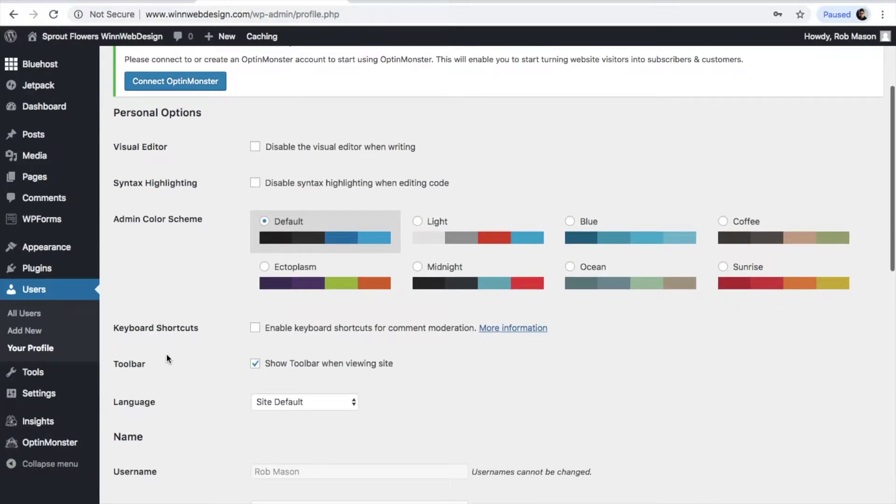
scroll(166, 354, "down", 2)
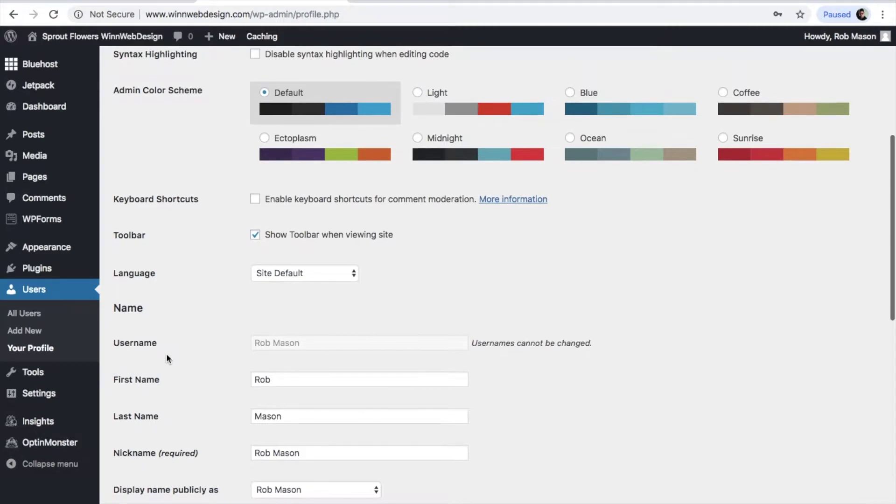
scroll(166, 354, "down", 2)
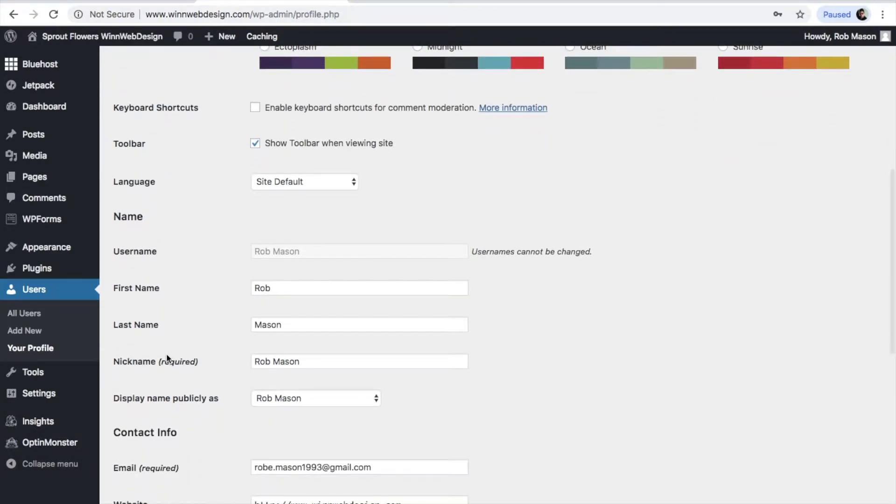
scroll(166, 354, "down", 2)
scroll(167, 354, "down", 4)
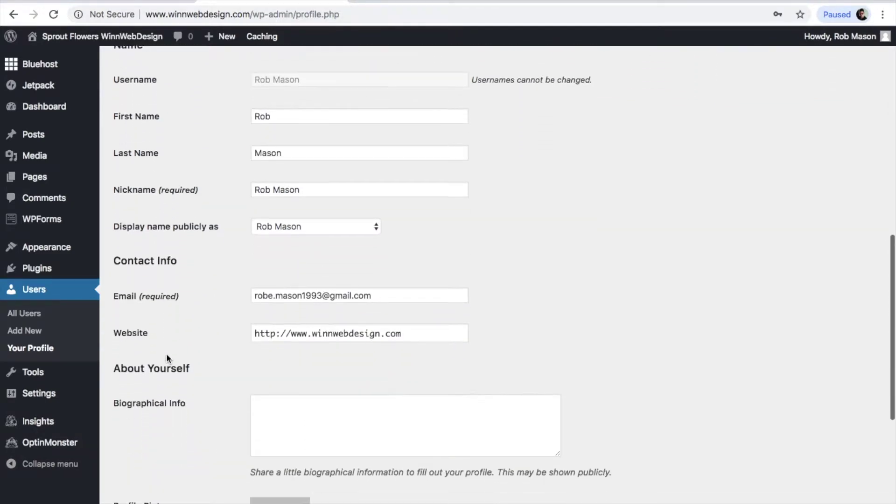
scroll(166, 353, "down", 1)
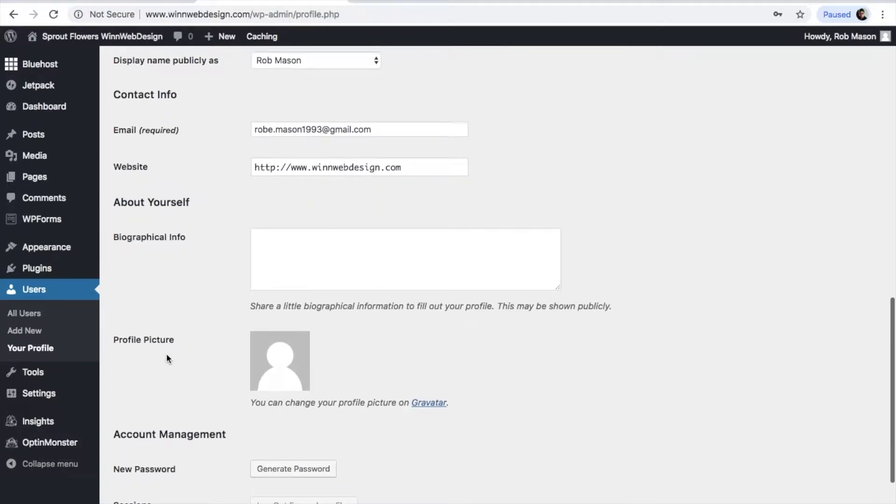
scroll(256, 263, "down", 1)
left_click(277, 250)
type("I am an youtuber, blogger, singer and a philanthropist! I am also interested in making people happy!")
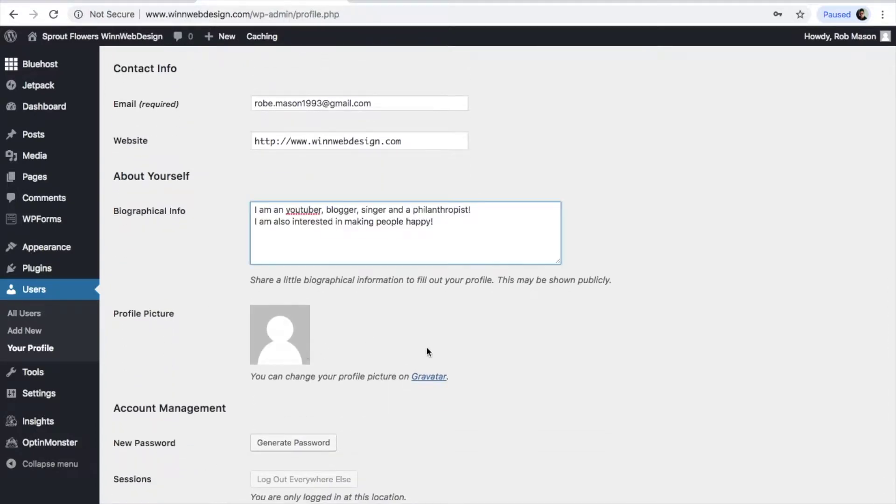
Go to the Gravatar site from the profile picture setting and start creating your own Gravatar.
left_click(429, 377)
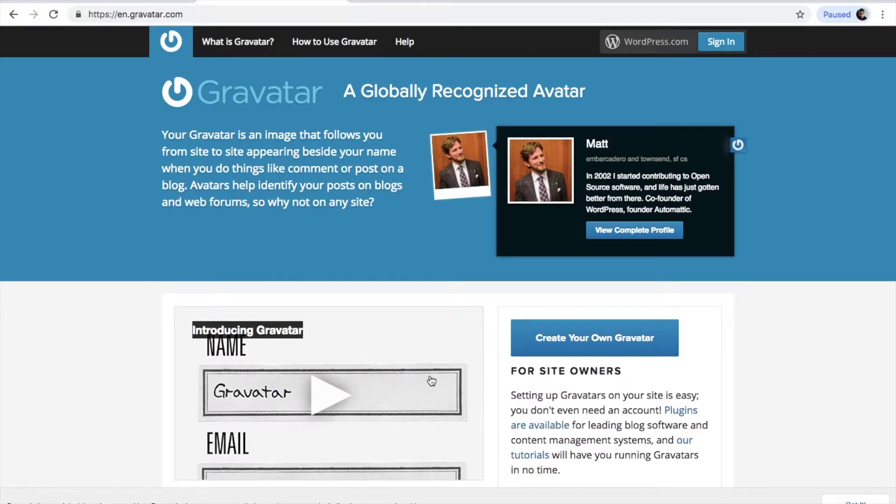
scroll(432, 382, "down", 3)
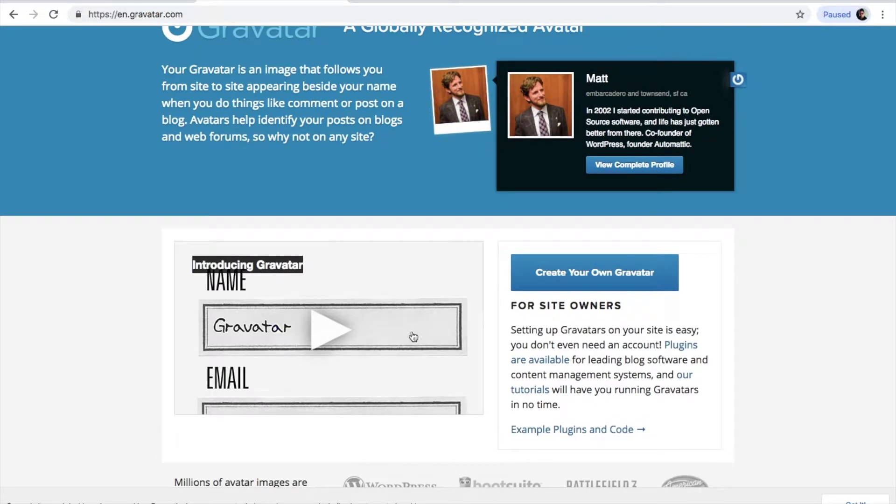
left_click(598, 261)
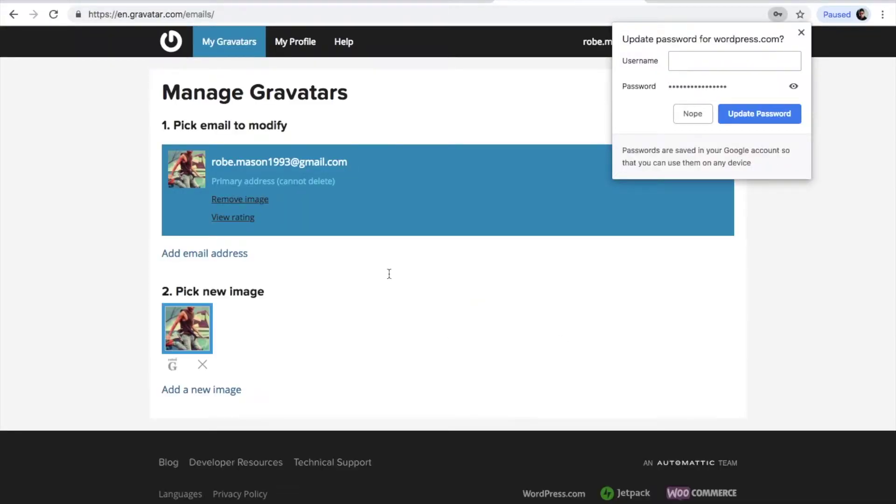
Decline the browser's offer to update the saved wordpress.com password on the Manage Gravatars page.
scroll(323, 219, "down", 1)
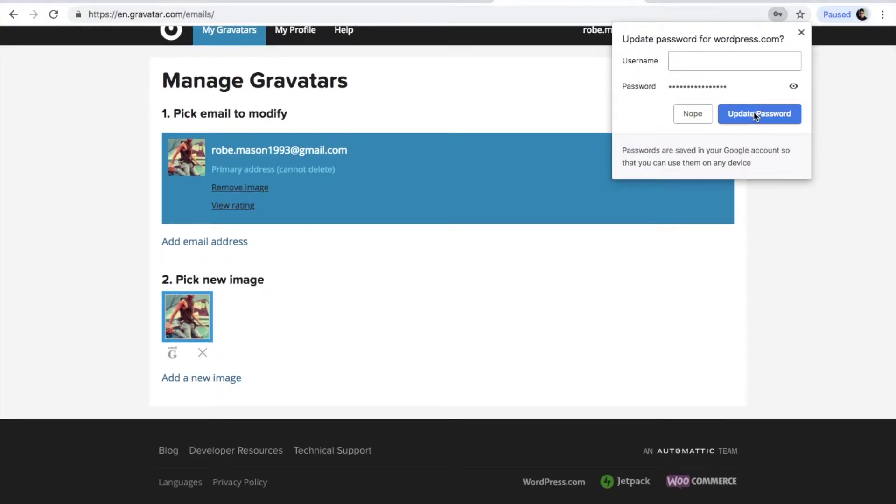
left_click(701, 114)
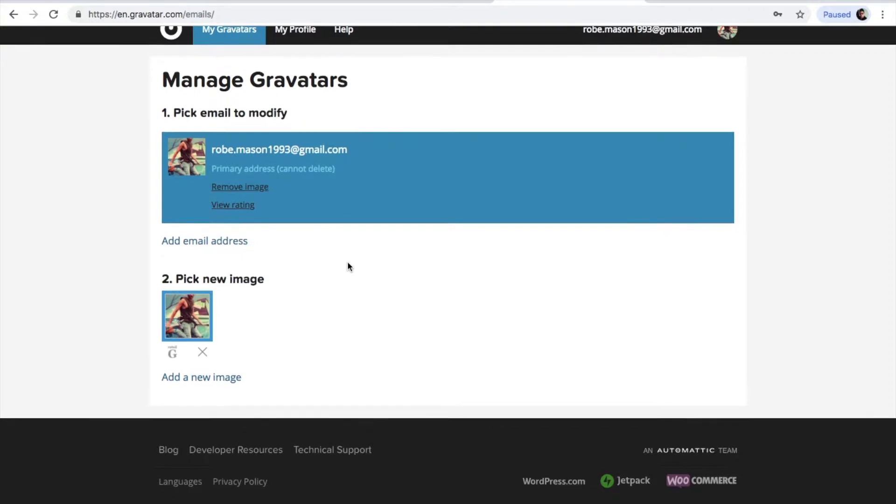
scroll(347, 264, "up", 1)
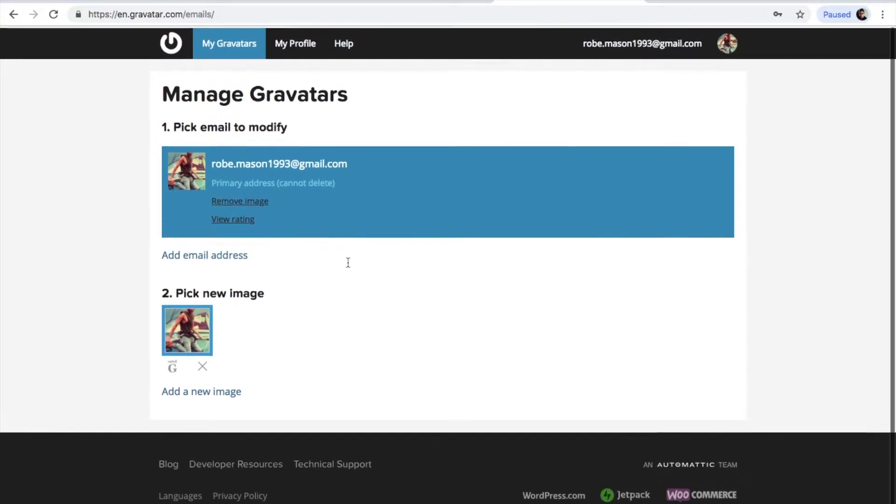
left_click(291, 51)
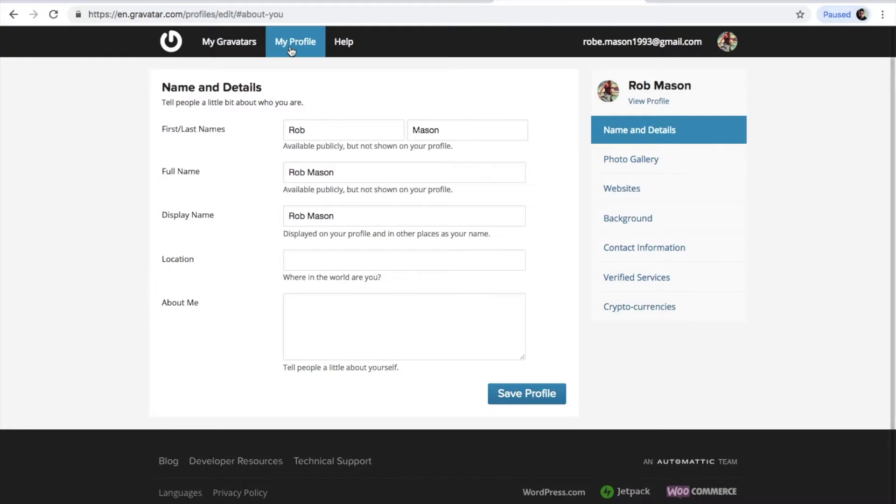
left_click(625, 203)
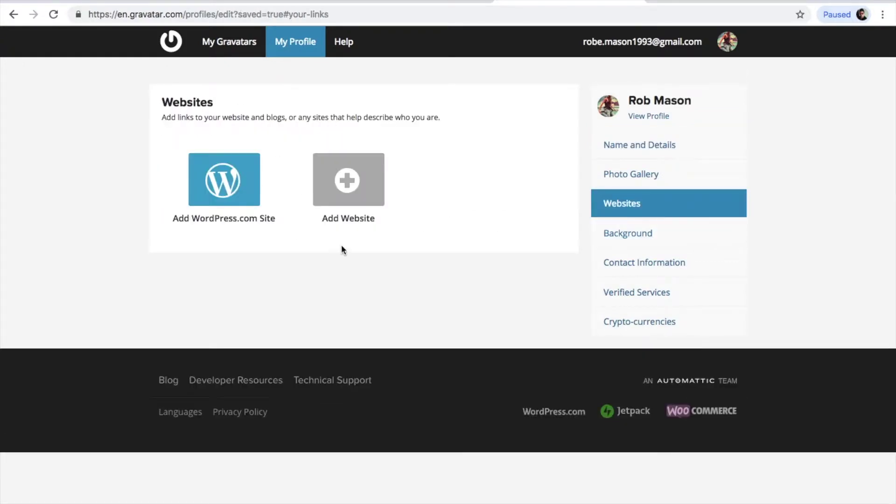
left_click(368, 184)
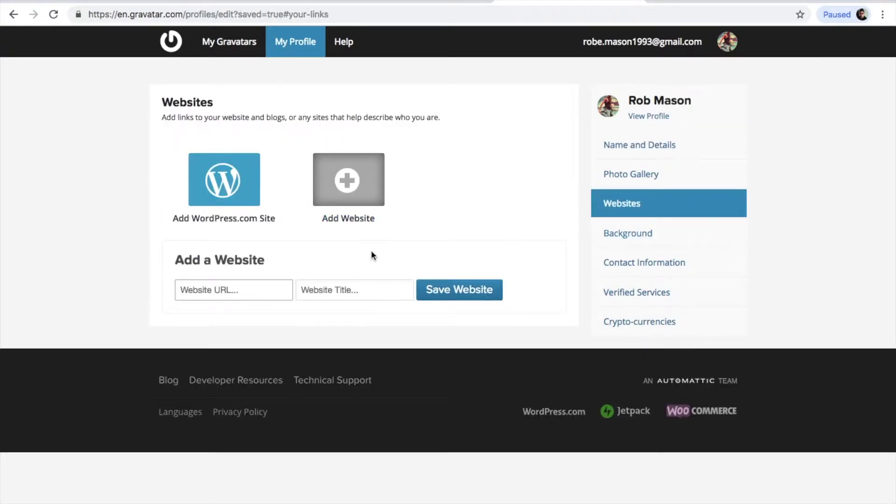
type("www.winnwebdesi")
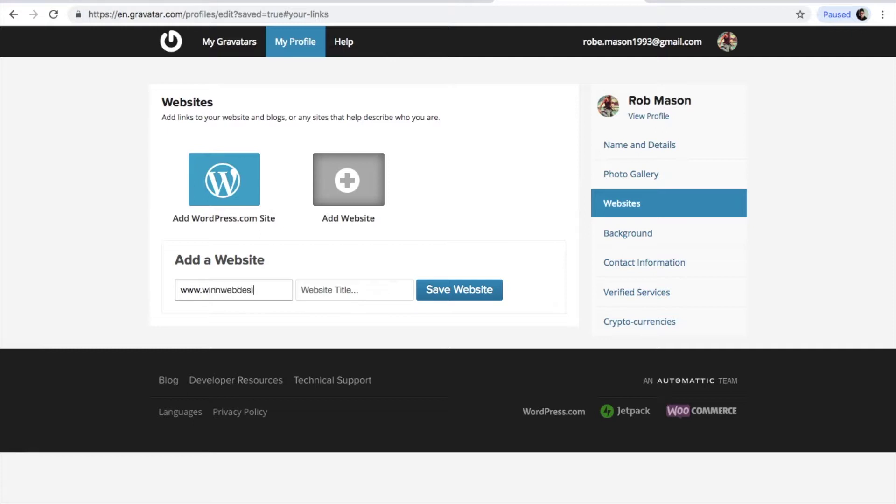
type("gn.com")
left_click(336, 292)
type("Winnweb de")
key("BackSpace")
key("BackSpace")
key("BackSpace")
type("design")
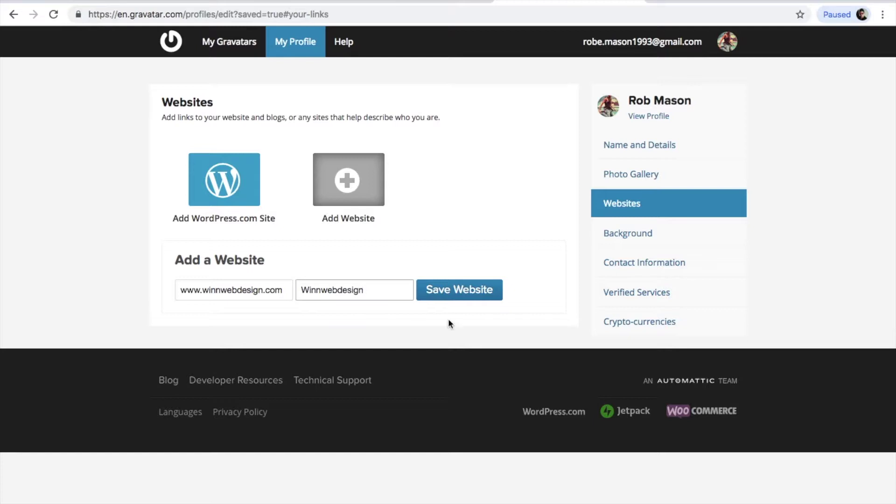
left_click(466, 295)
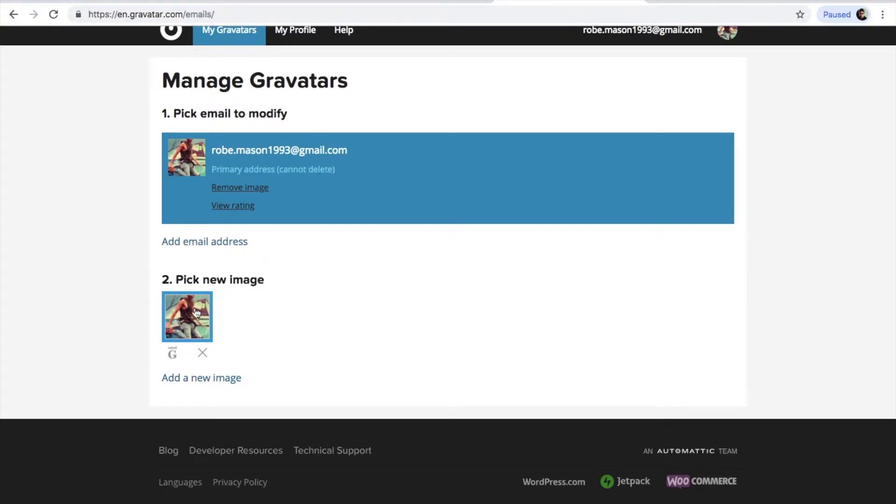
Assign the existing uploaded photo as the Gravatar image for the account's primary e-mail address and confirm the choice.
left_click(203, 312)
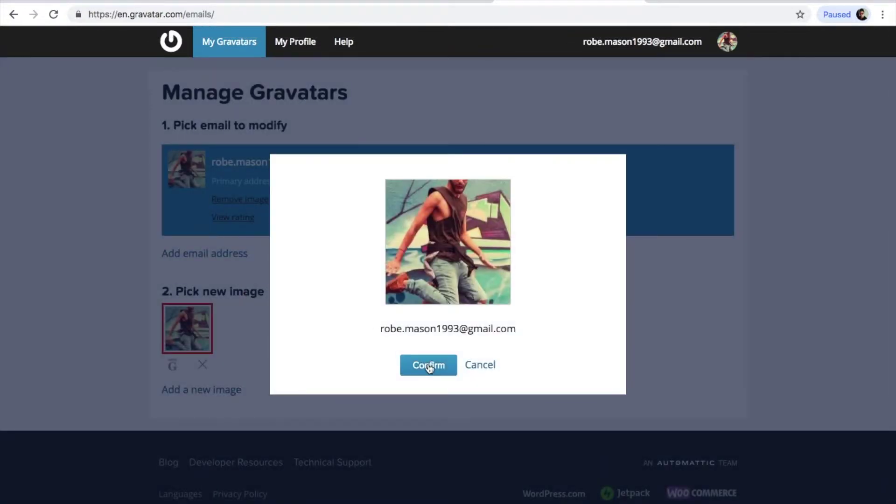
left_click(429, 367)
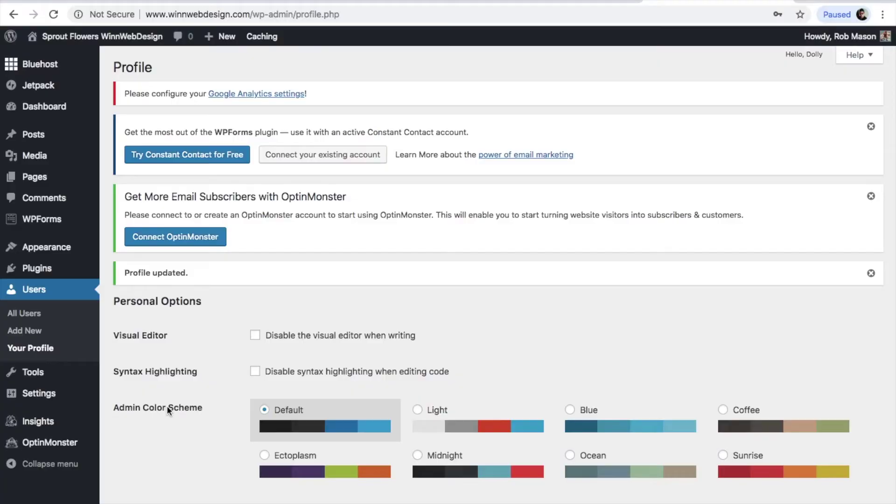
Review the WordPress profile page, checking the profile picture, the personal options and the name, contact and biographical fields.
scroll(167, 405, "down", 10)
scroll(166, 405, "down", 8)
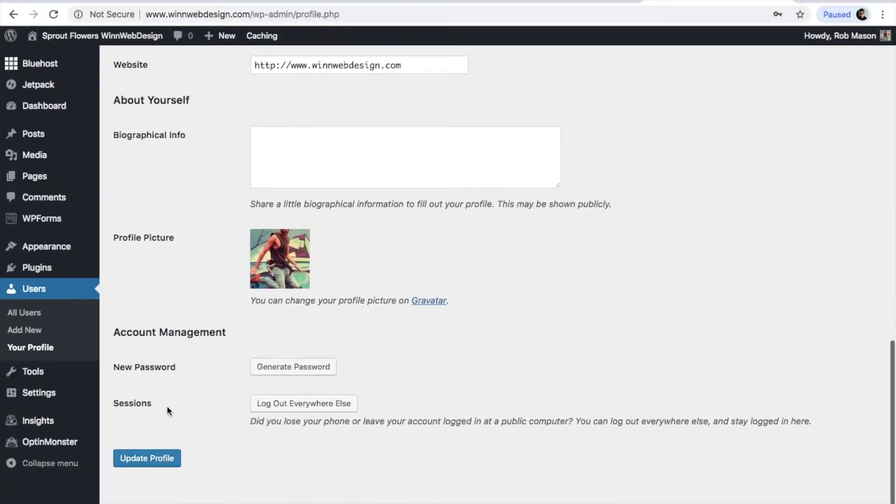
scroll(178, 380, "up", 1)
scroll(179, 384, "up", 15)
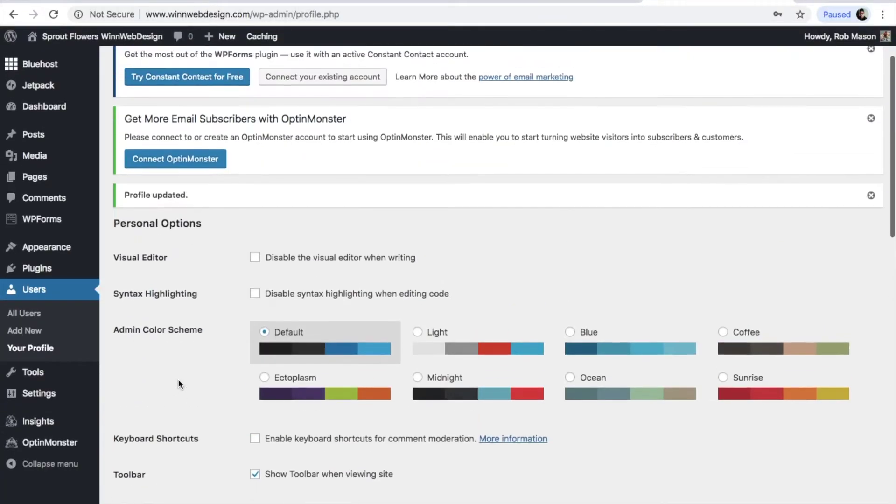
scroll(178, 383, "down", 3)
scroll(179, 384, "down", 13)
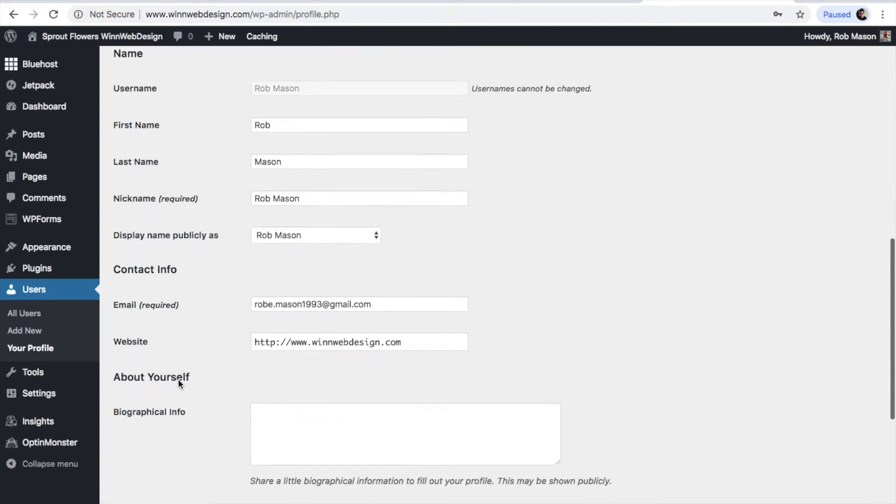
scroll(178, 384, "down", 1)
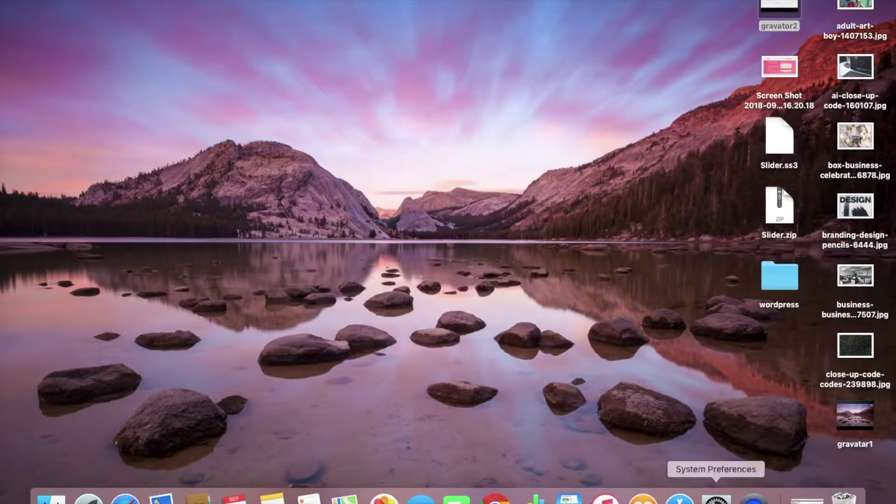
Switch back to the browser from the desktop and open the WordPress dashboard home.
left_click(746, 494)
left_click(143, 37)
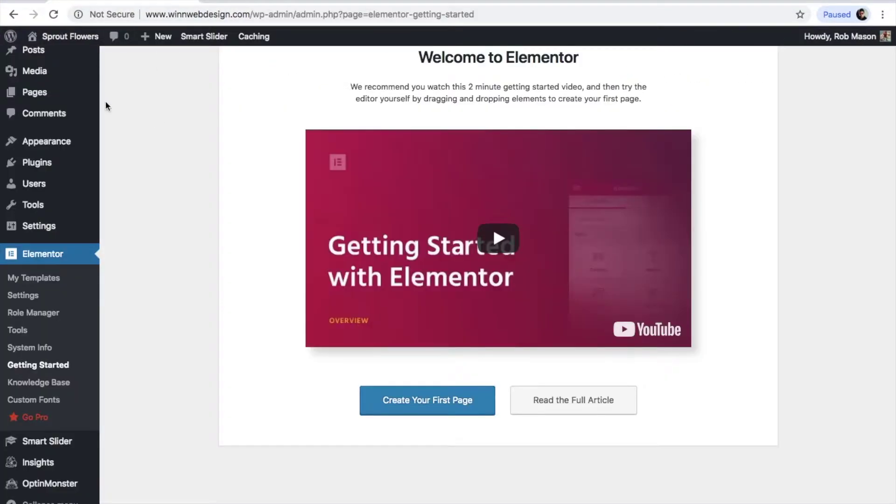
scroll(65, 90, "up", 4)
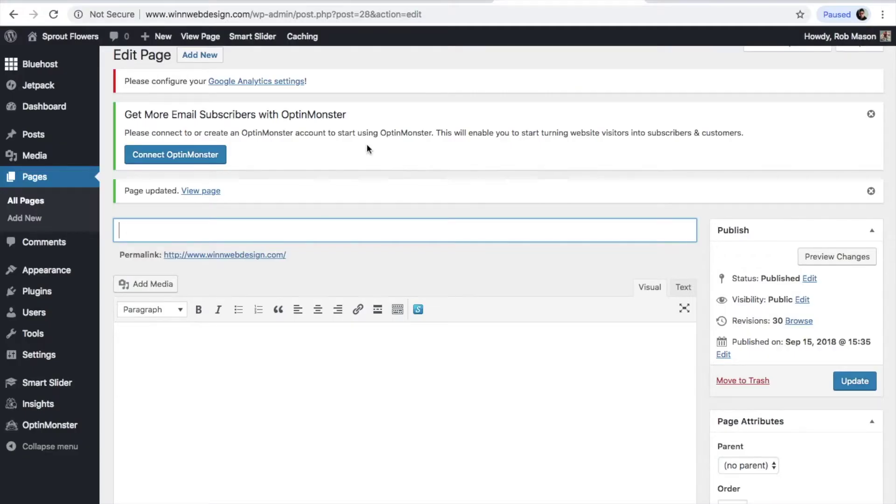
scroll(367, 148, "up", 2)
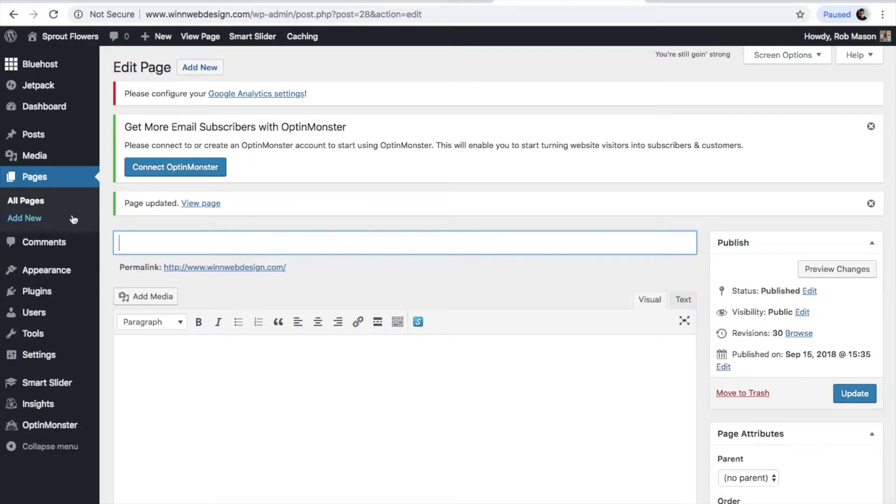
left_click(69, 108)
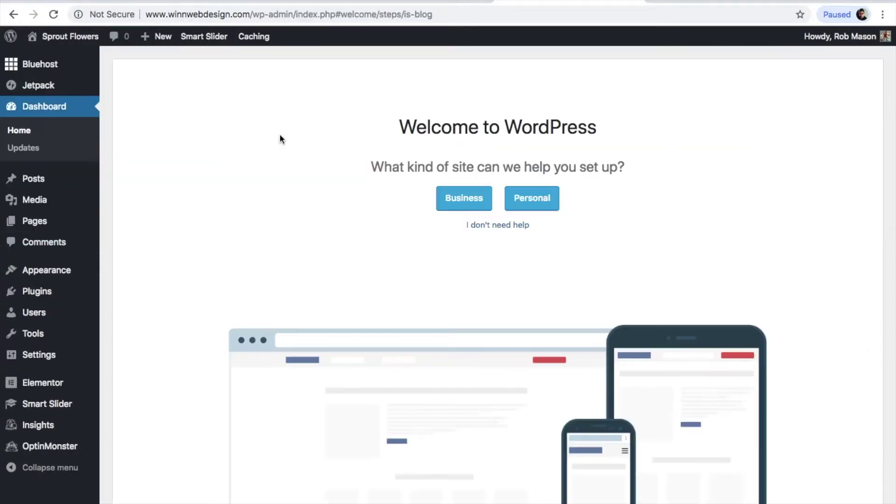
Open the untitled Front Page from the list of all pages and launch it for editing with Elementor.
mouse_move(46, 224)
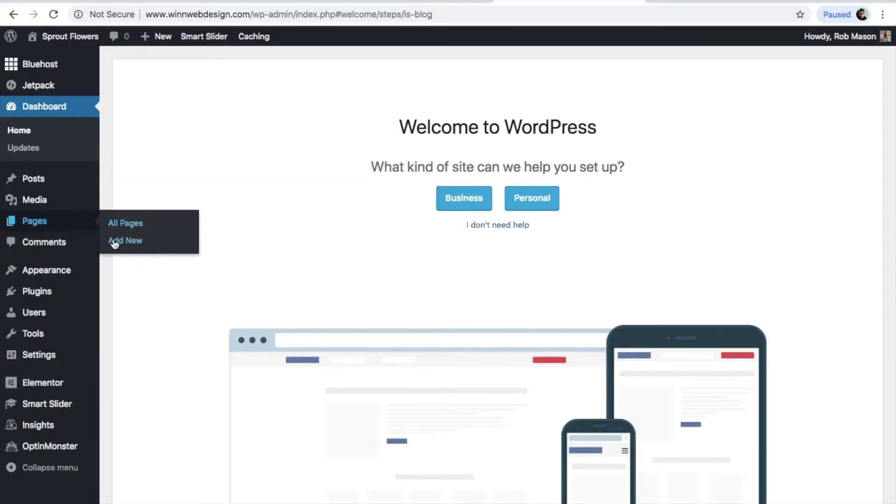
left_click(124, 225)
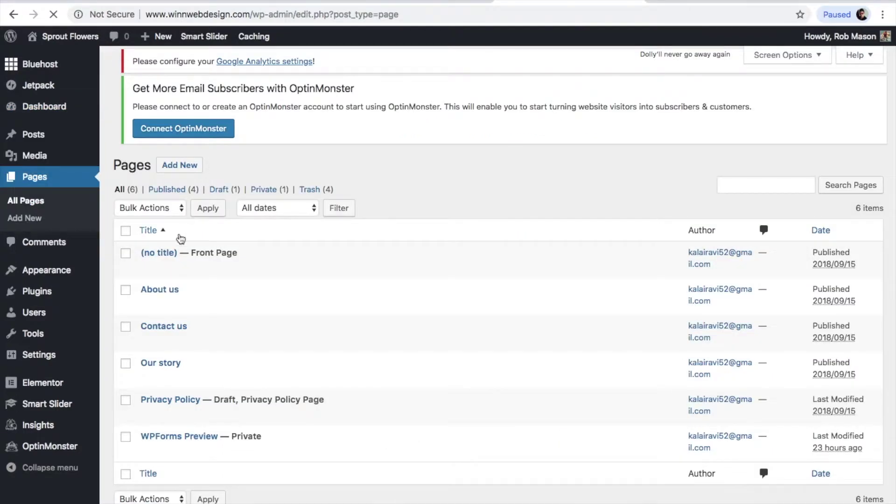
scroll(186, 273, "down", 2)
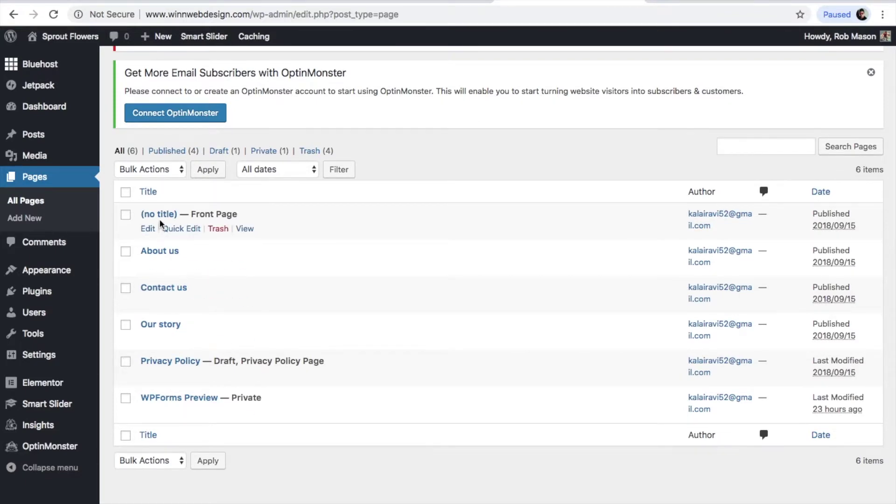
left_click(164, 217)
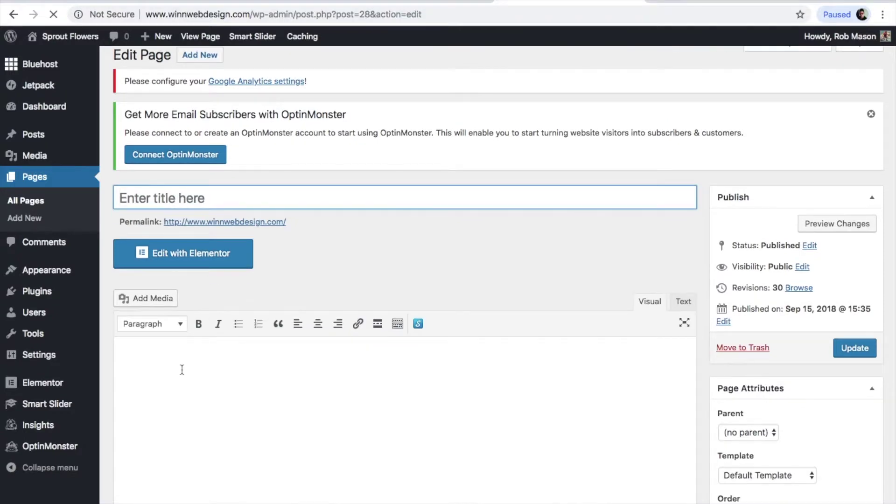
scroll(182, 369, "down", 3)
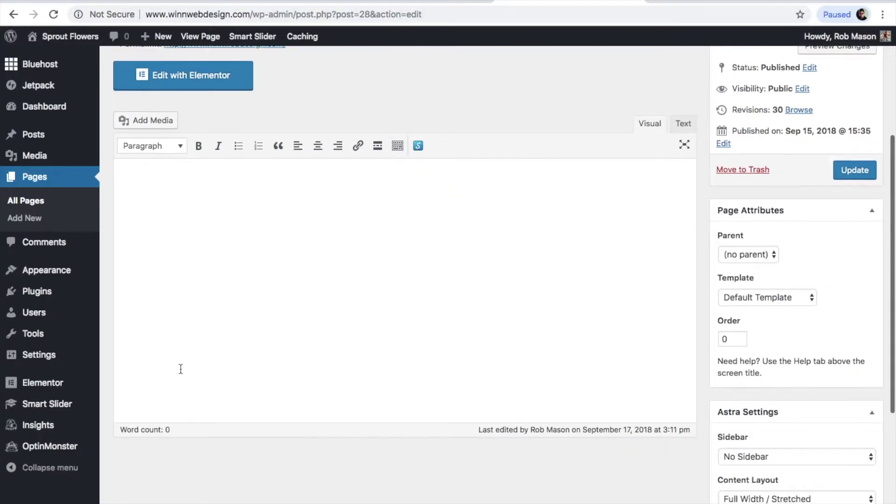
scroll(180, 370, "down", 1)
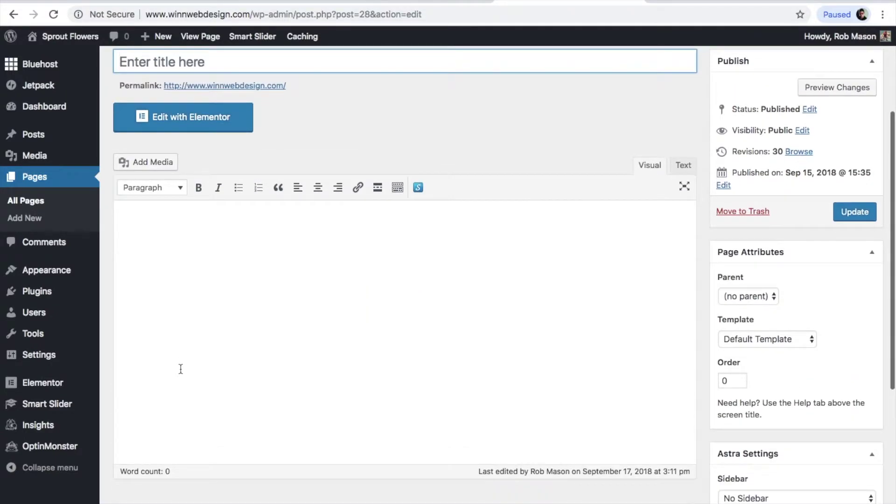
left_click(206, 119)
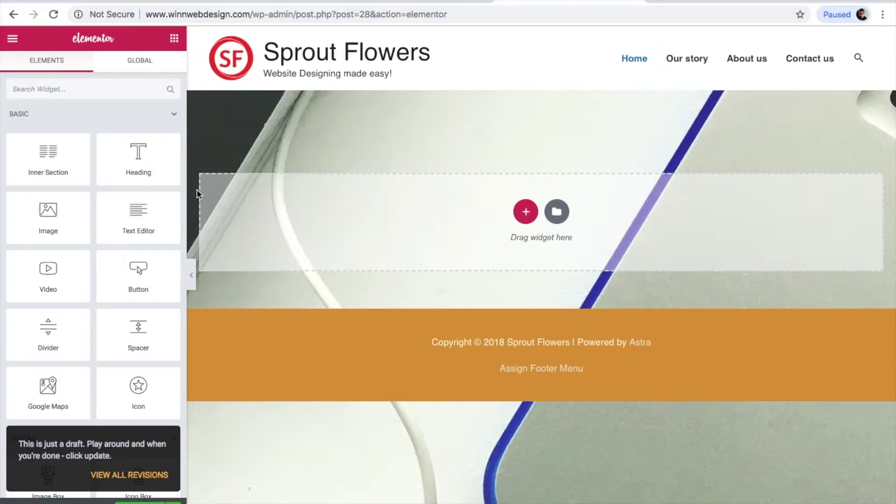
Place an Image widget in the empty area of the page, open it for editing and dismiss the Meet Right Click tip.
scroll(32, 299, "down", 3)
scroll(63, 255, "down", 4)
scroll(62, 255, "up", 7)
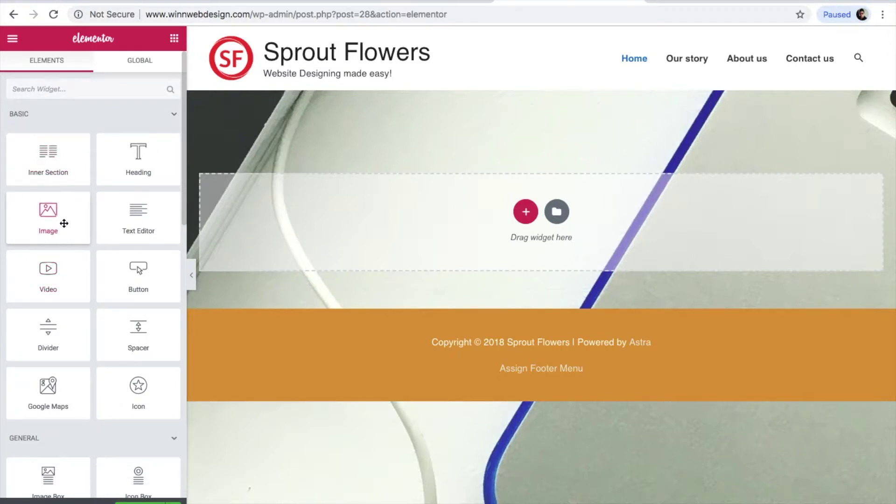
left_click_drag(64, 223, 576, 132)
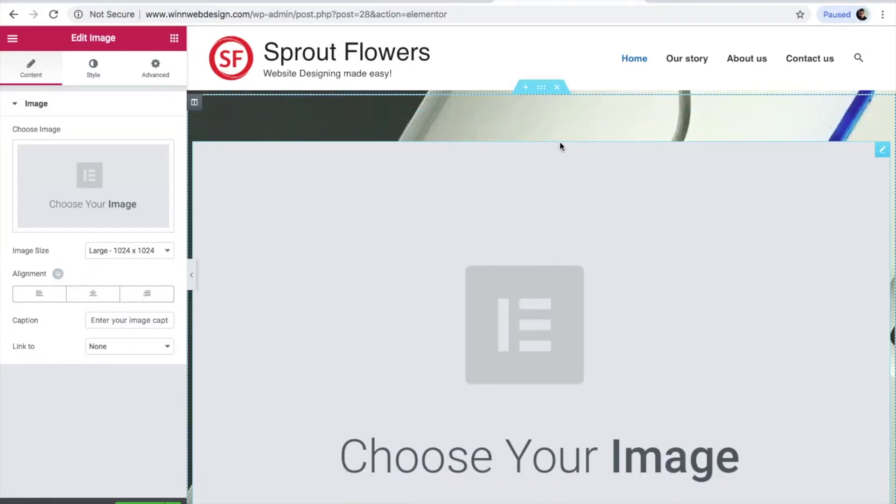
scroll(499, 325, "down", 8)
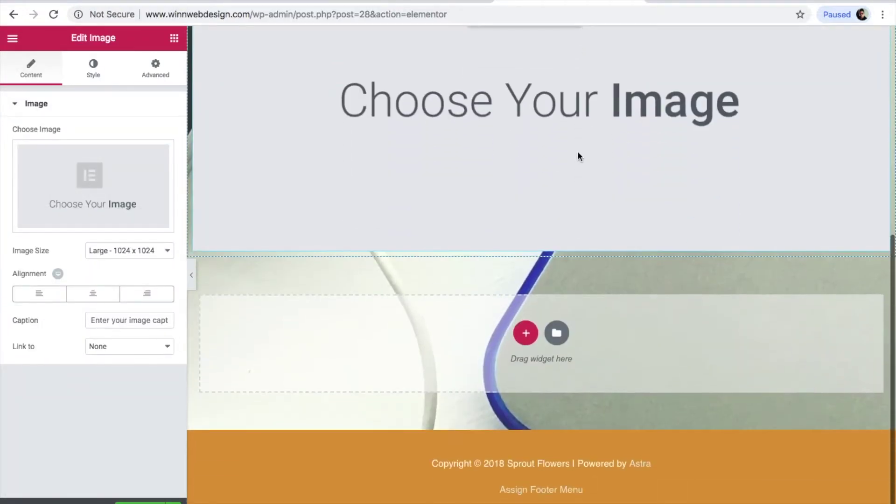
scroll(605, 86, "up", 6)
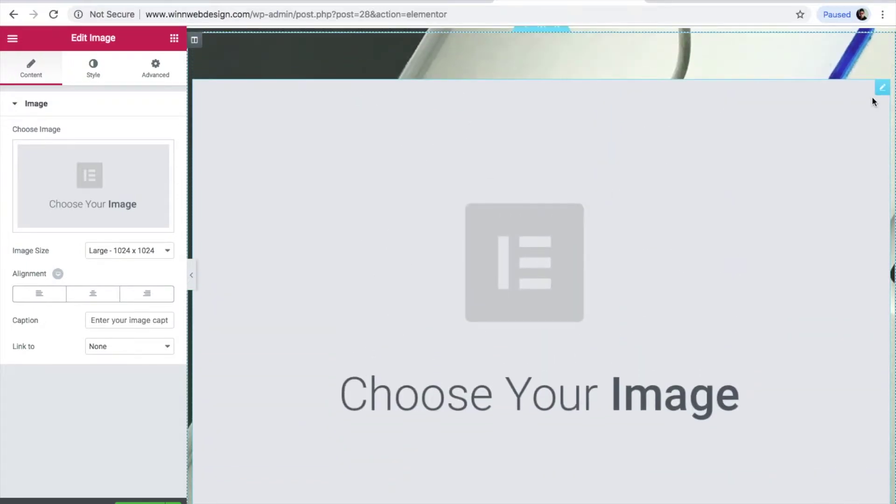
left_click(883, 90)
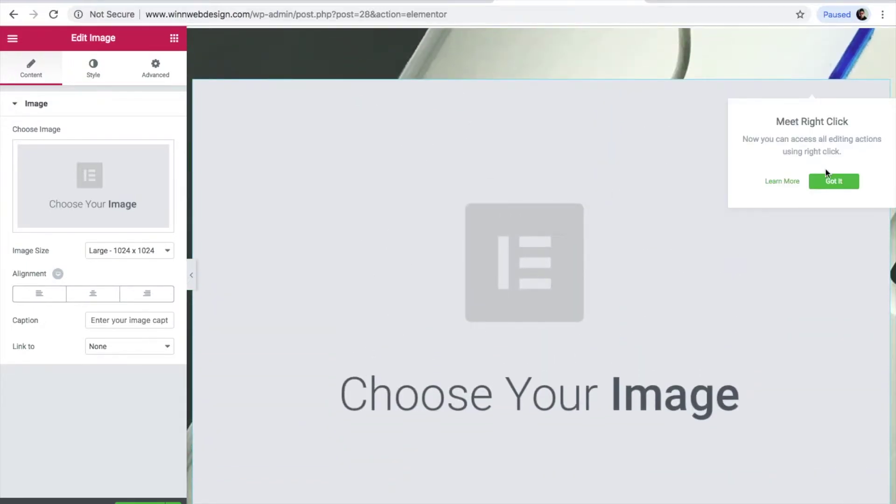
left_click(834, 182)
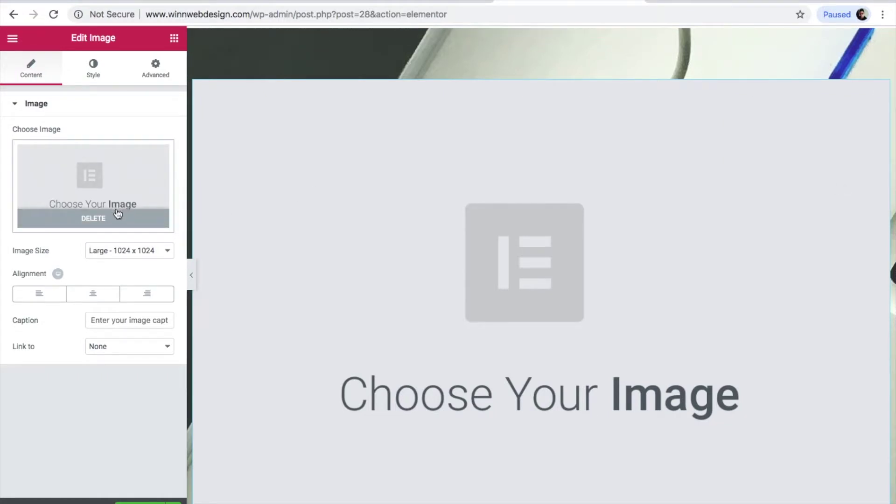
Insert business-businessmen-classroom-267507.jpg from the media library into the Image widget.
left_click(104, 195)
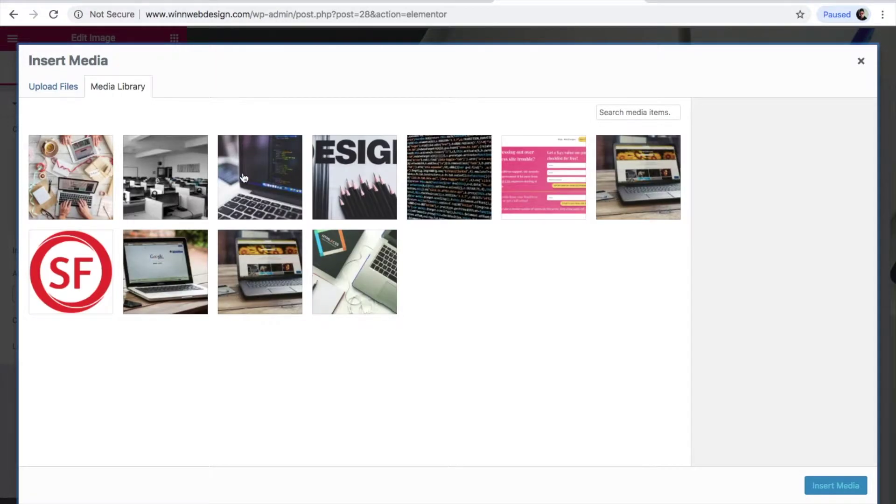
left_click(161, 190)
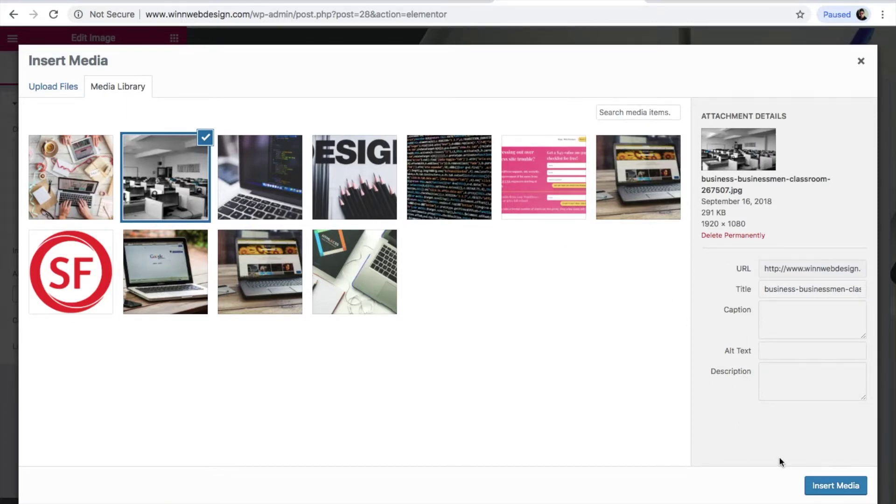
left_click(829, 485)
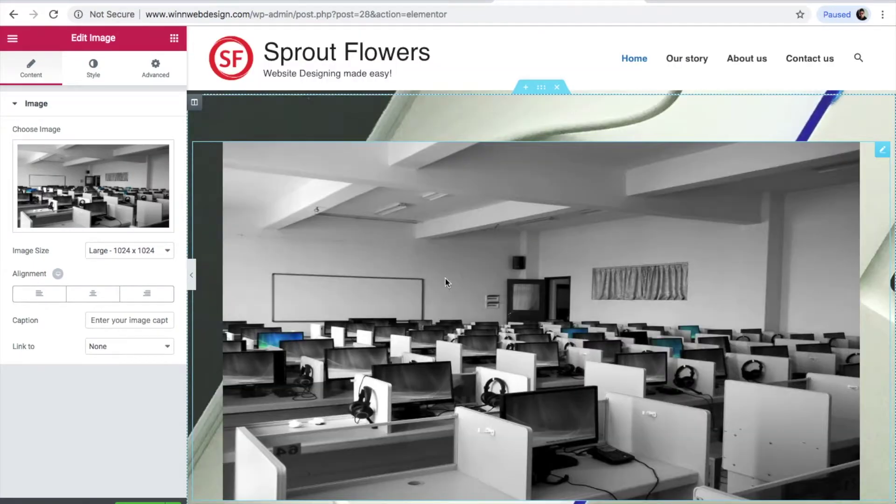
Set the classroom image's size to Full and its alignment to center.
scroll(445, 279, "down", 1)
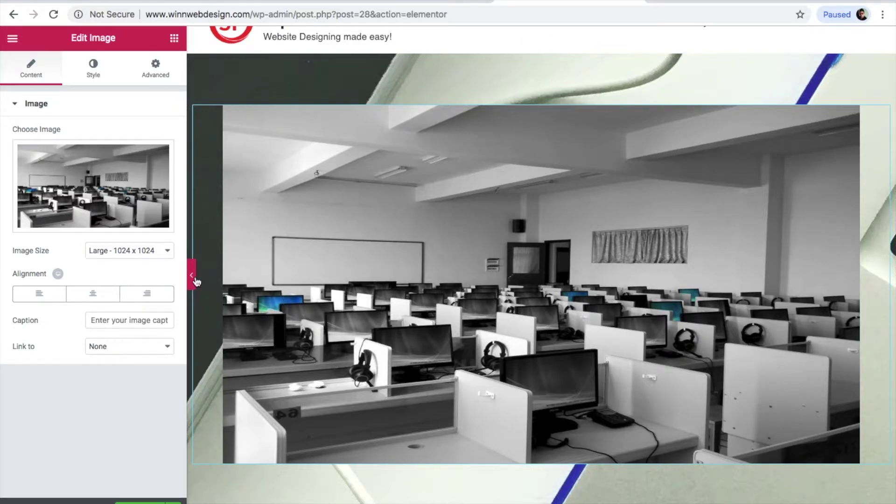
scroll(242, 262, "down", 4)
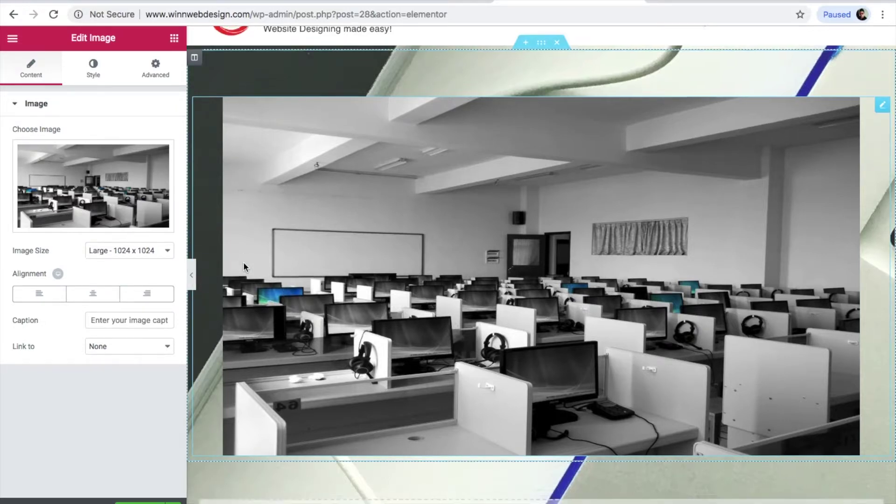
left_click_drag(335, 230, 379, 186)
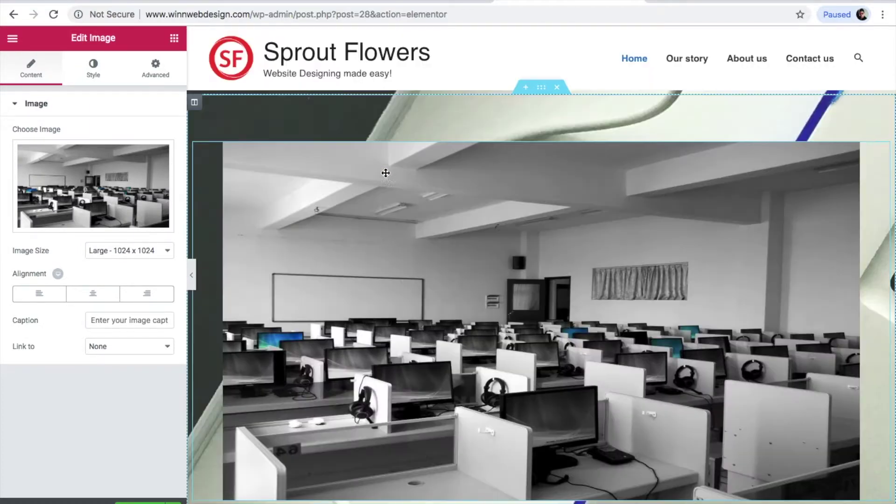
scroll(370, 209, "down", 1)
scroll(370, 205, "down", 3)
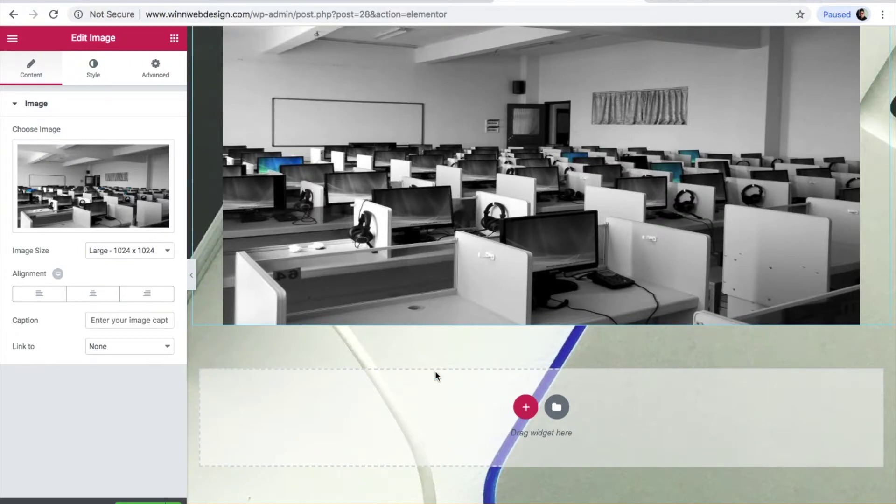
left_click(161, 256)
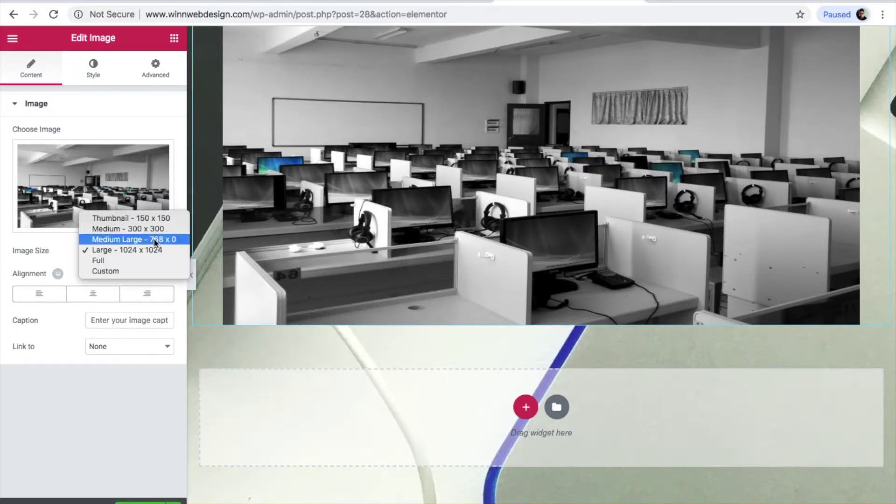
left_click(151, 260)
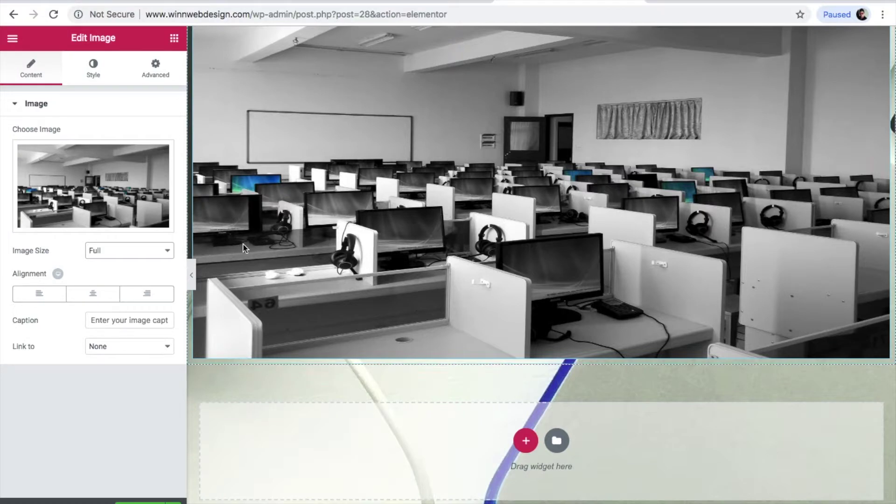
left_click(95, 297)
Add a new section with three equal columns below the classroom image.
scroll(414, 286, "down", 3)
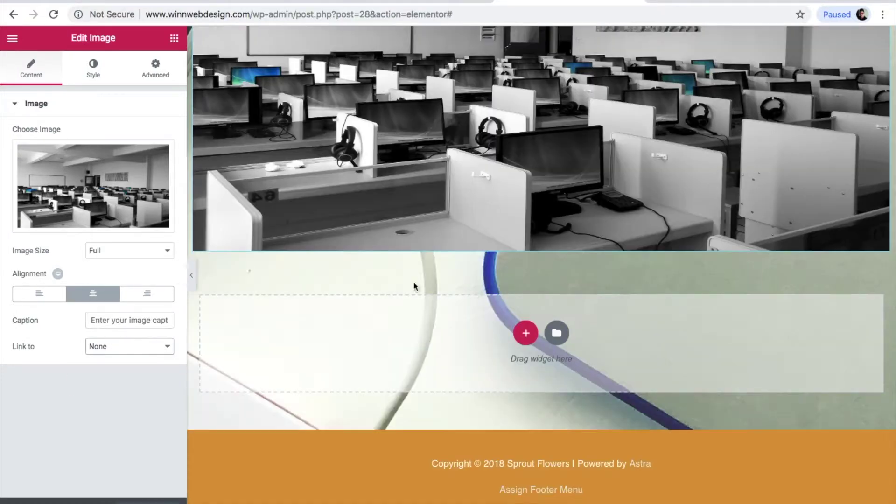
left_click(529, 343)
scroll(410, 345, "down", 2)
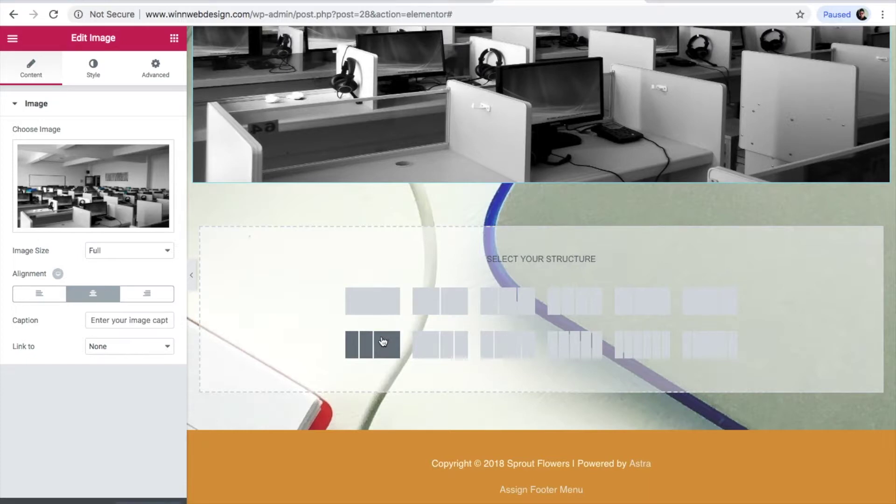
left_click(508, 304)
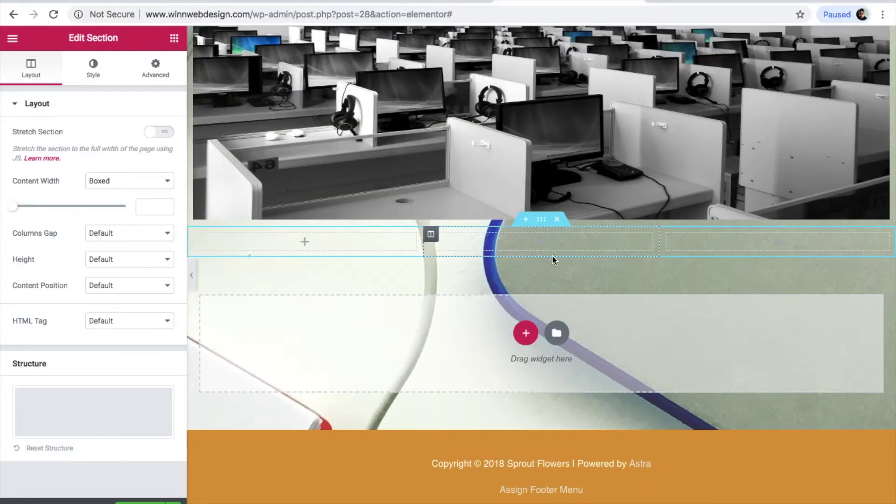
Place an Image widget in the new section's first column and insert apple-computer-google-40185.jpg from the media library.
left_click(305, 242)
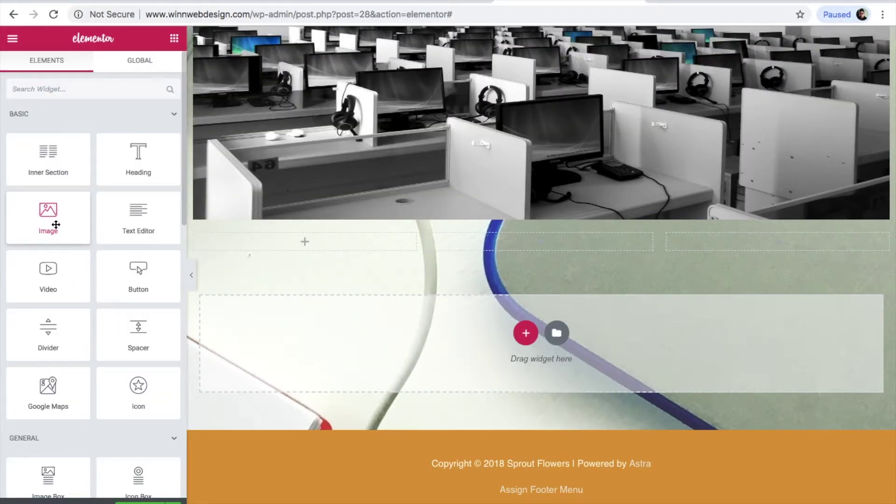
left_click_drag(56, 224, 327, 239)
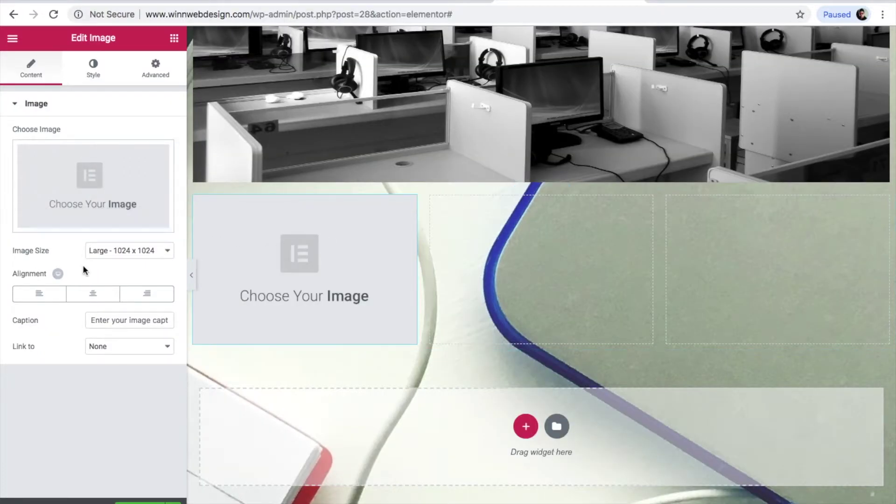
left_click(98, 173)
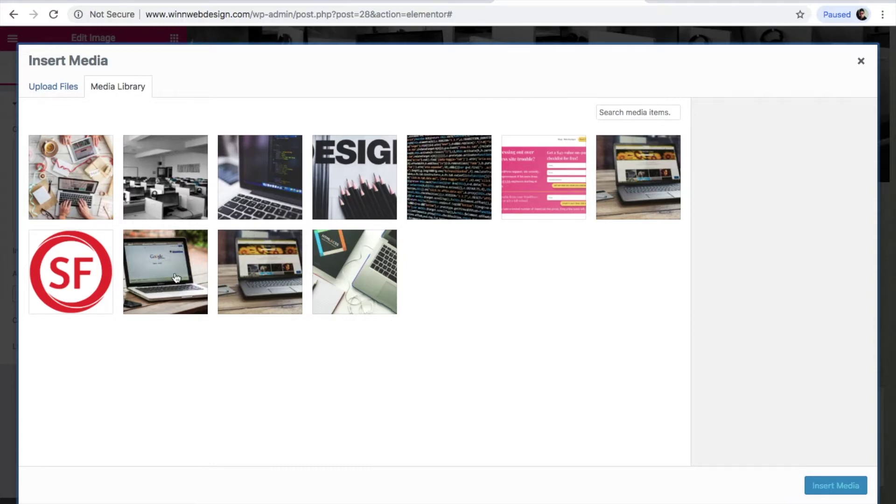
left_click(177, 278)
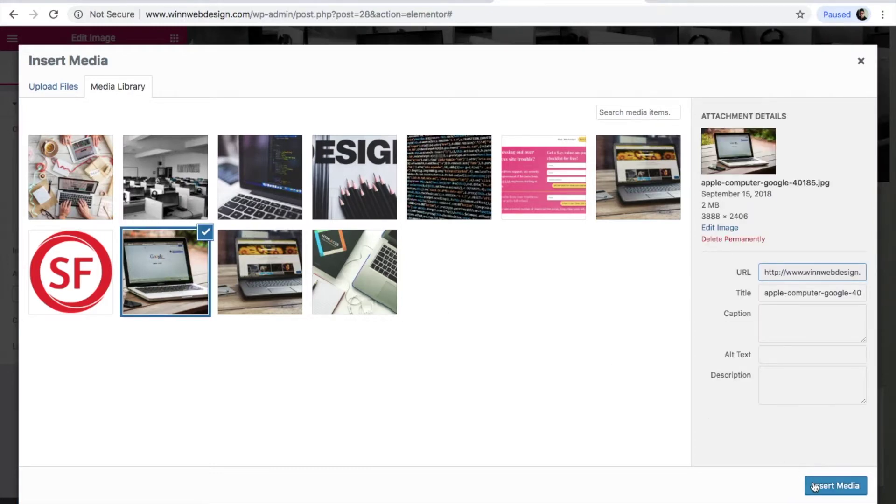
left_click(814, 487)
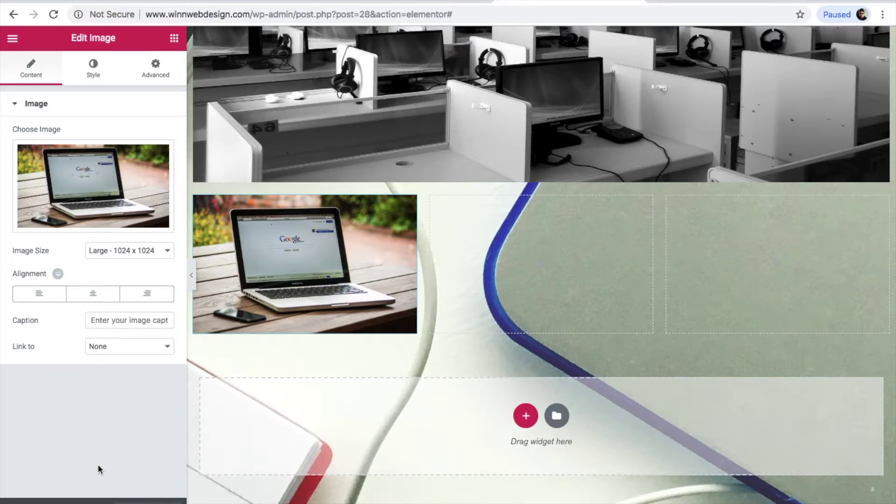
Place an Image widget in the middle column and insert the second-row media library photo of a laptop beside a notebook.
left_click(528, 257)
left_click_drag(42, 222, 597, 268)
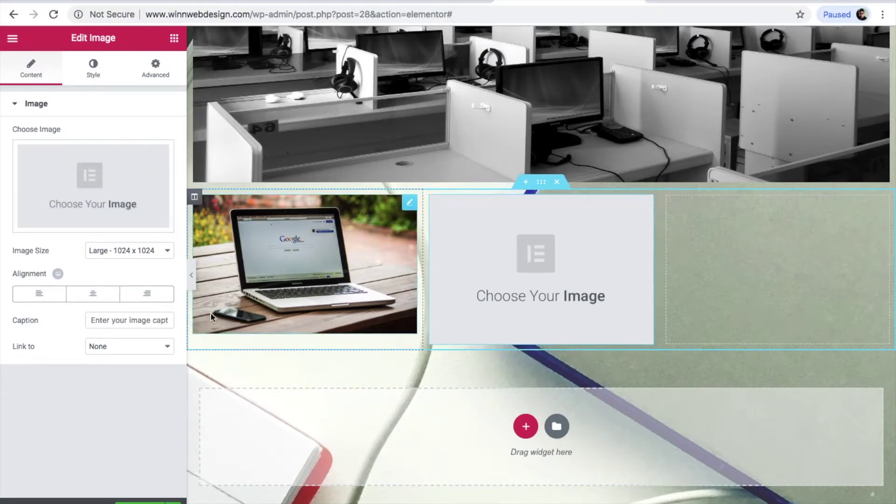
left_click(103, 194)
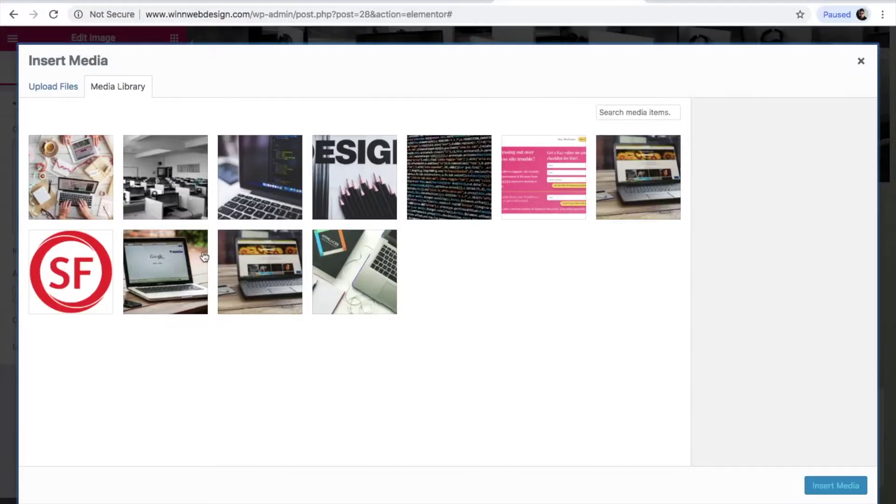
left_click(272, 260)
left_click(818, 481)
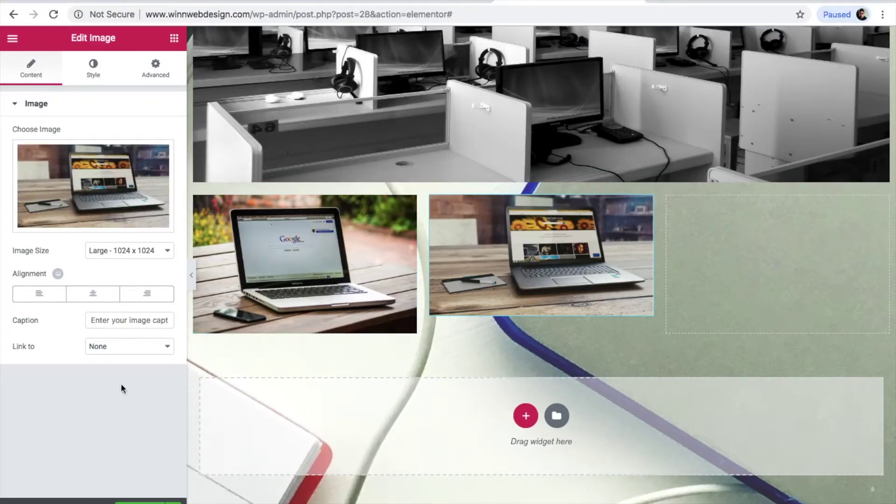
Update the page to save the added images and the three-column section.
right_click(140, 501)
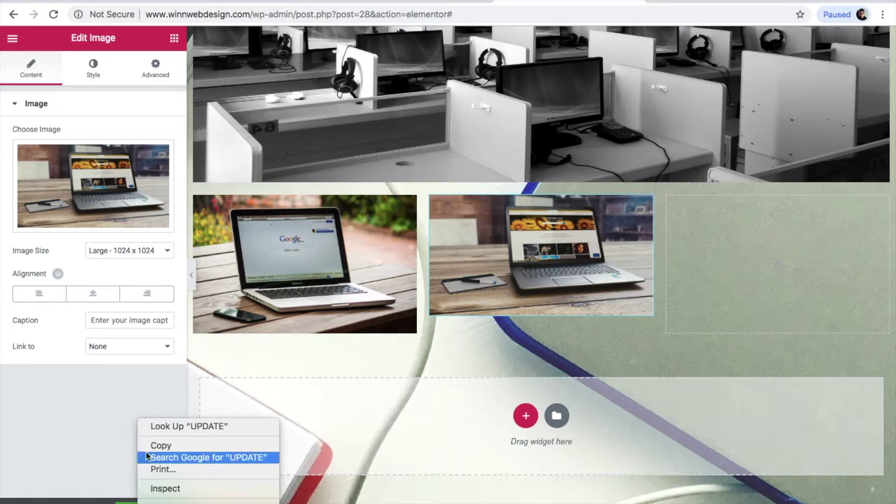
left_click(81, 459)
left_click(140, 502)
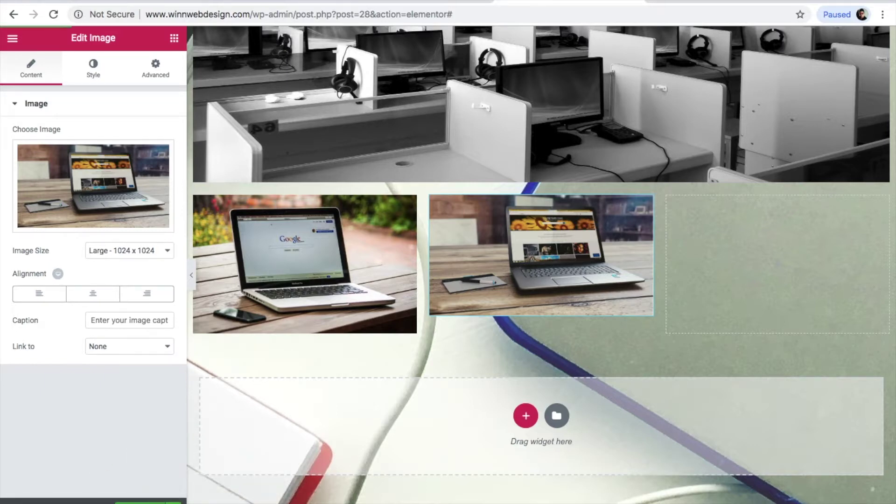
Try the Full image size on the middle column's image and switch it back to Large - 1024 x 1024.
right_click(114, 462)
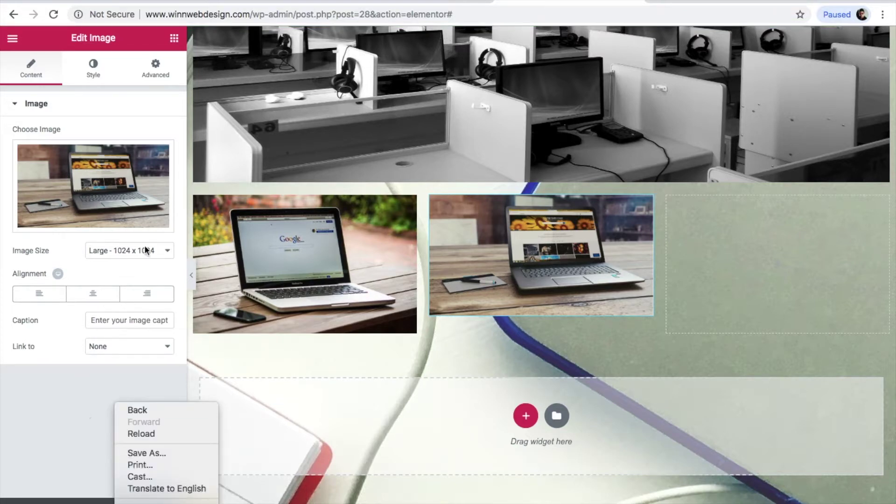
left_click(160, 250)
left_click(160, 250)
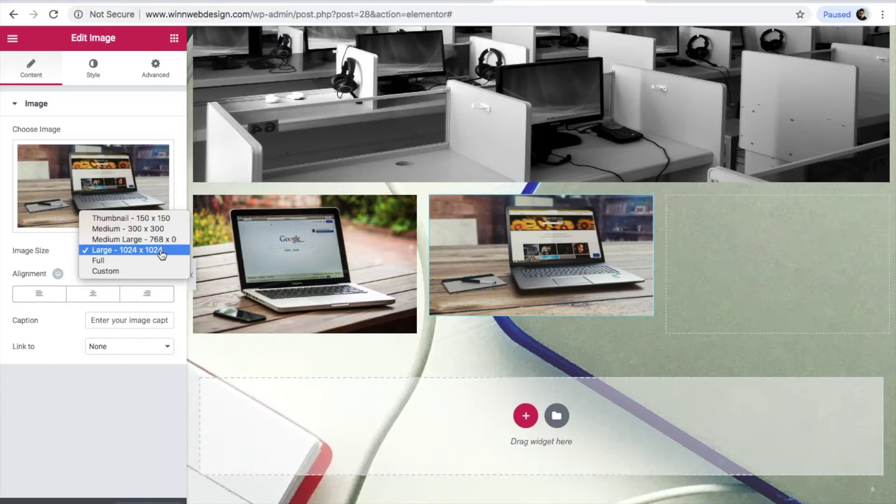
left_click(153, 261)
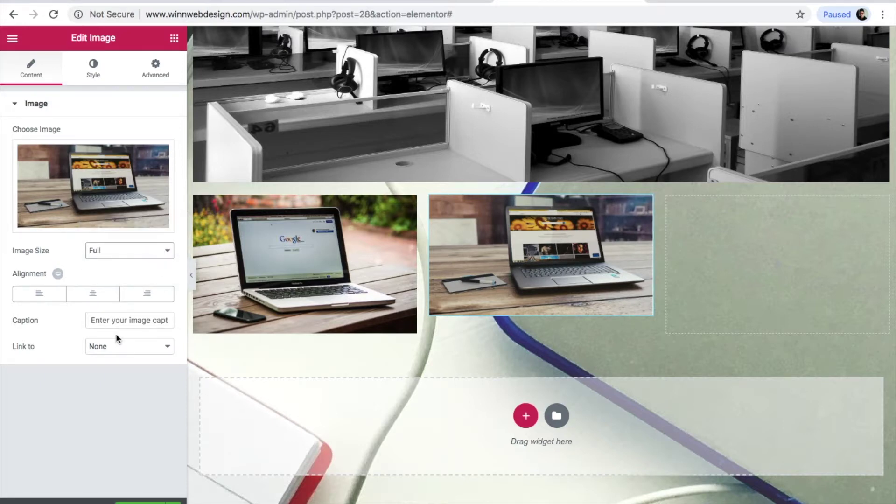
left_click(165, 254)
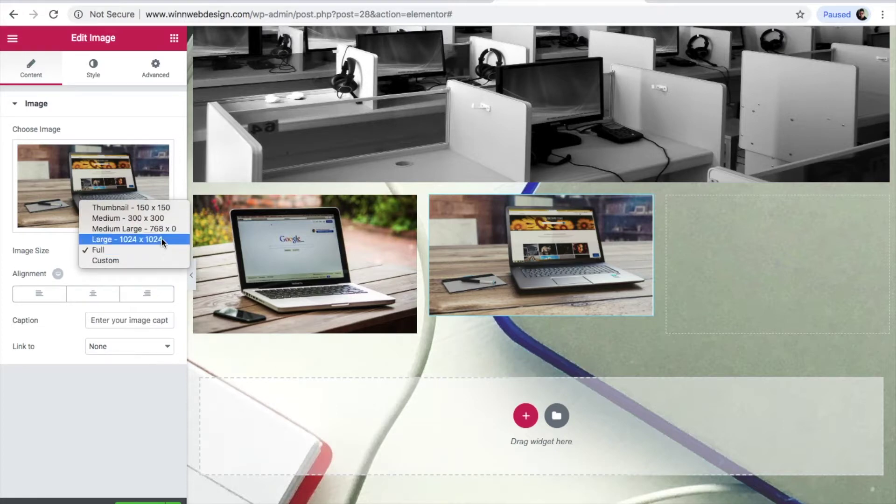
left_click(161, 239)
left_click(319, 265)
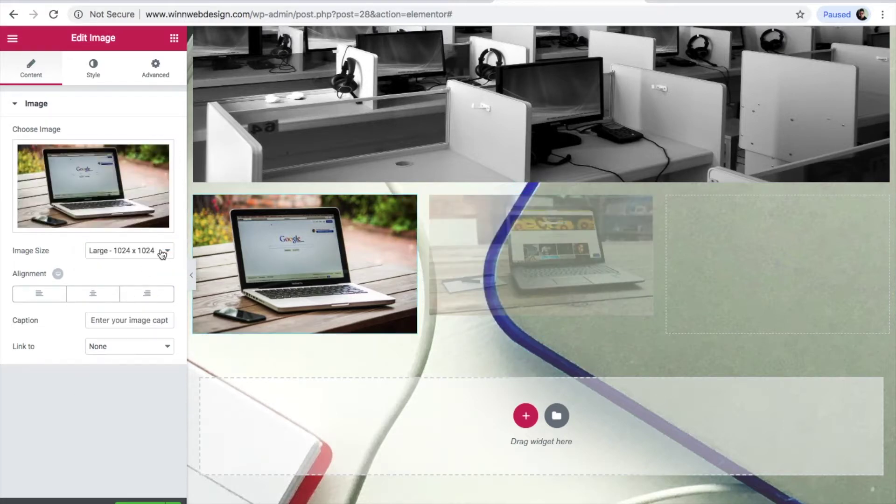
left_click(472, 263)
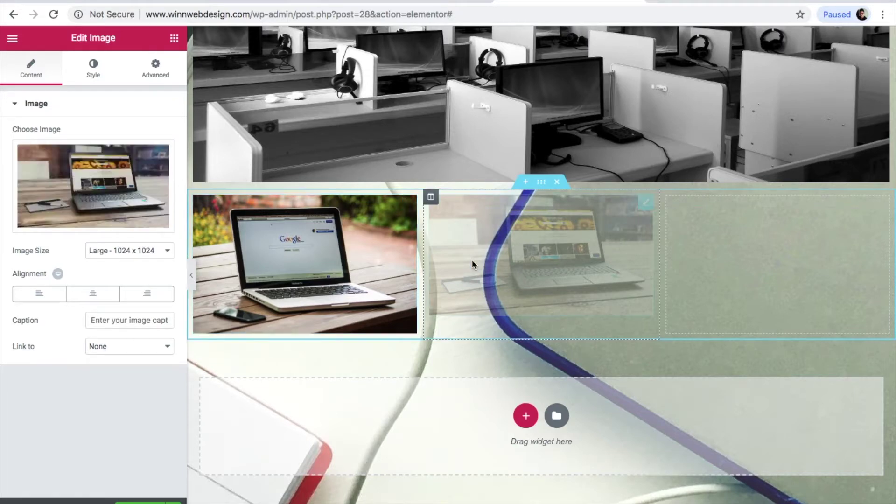
left_click(328, 270)
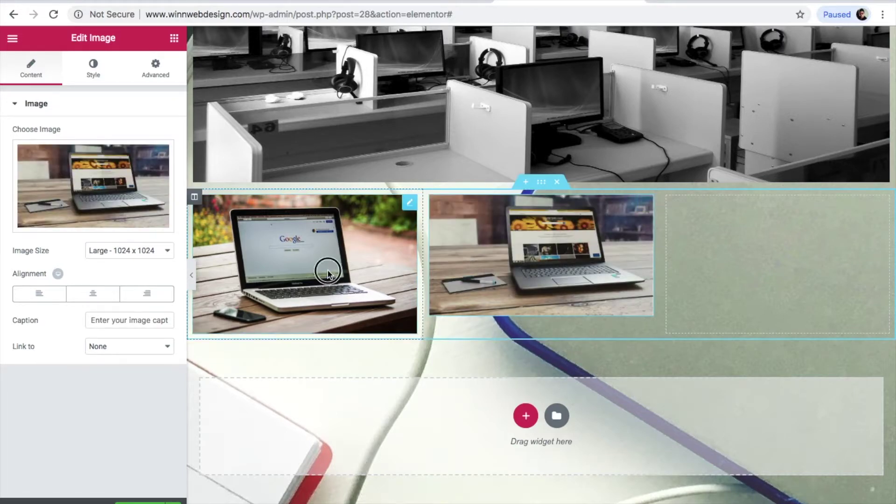
left_click(537, 309)
left_click_drag(539, 305, 535, 275)
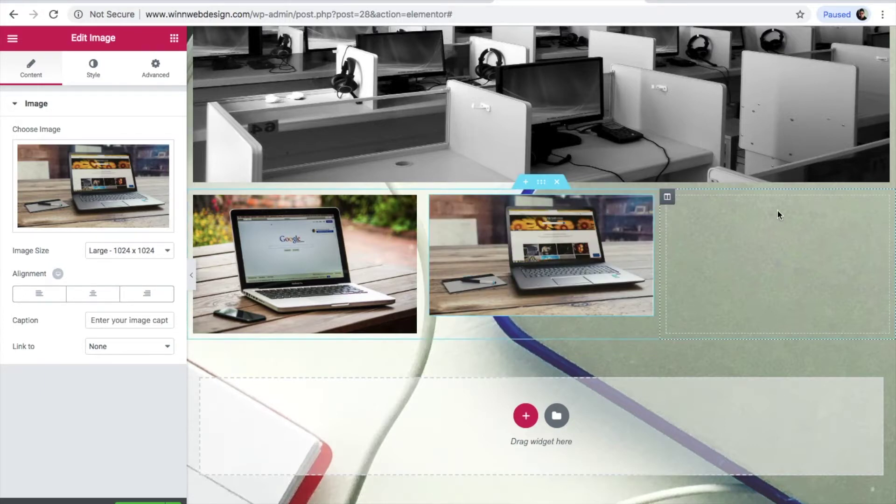
Place an Image widget in the third column and insert branding-design-pencils-6444-e15371111611246.jpg from the media library.
left_click(733, 247)
left_click_drag(40, 224, 800, 260)
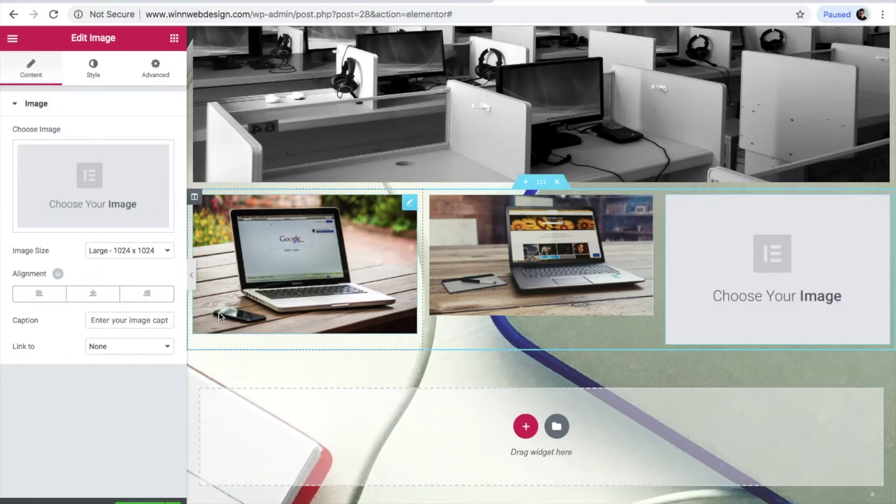
left_click(81, 191)
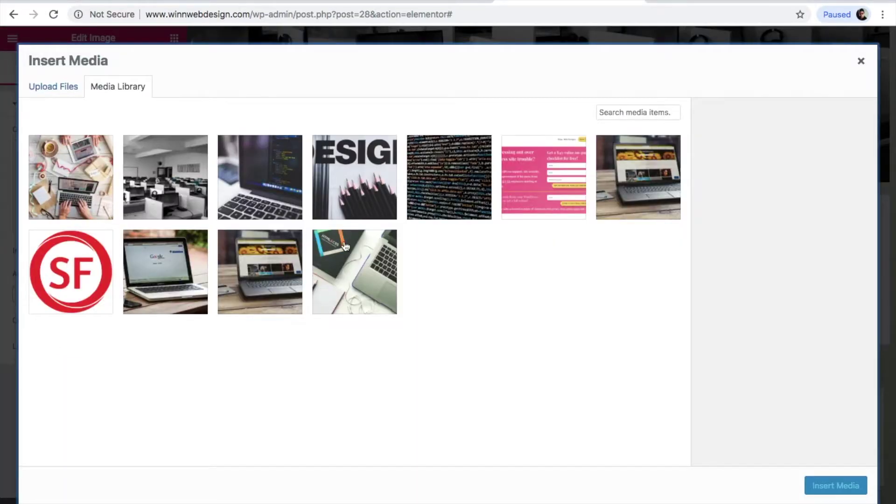
left_click(376, 179)
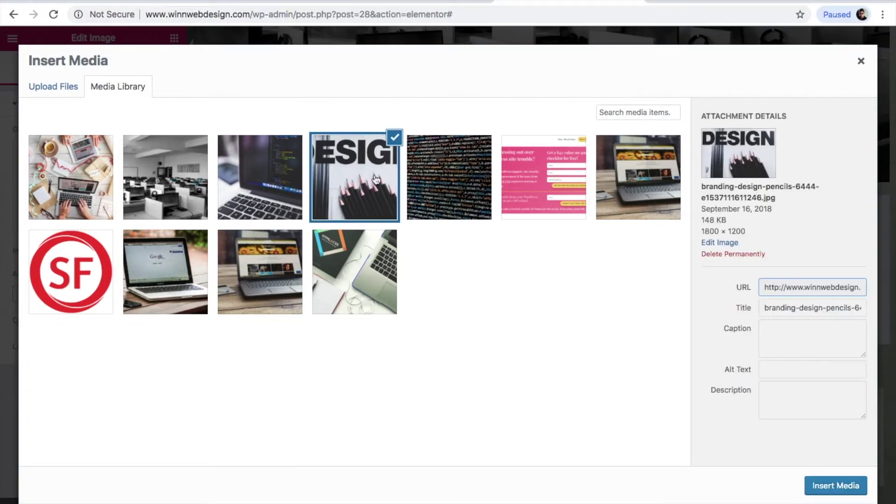
left_click(818, 488)
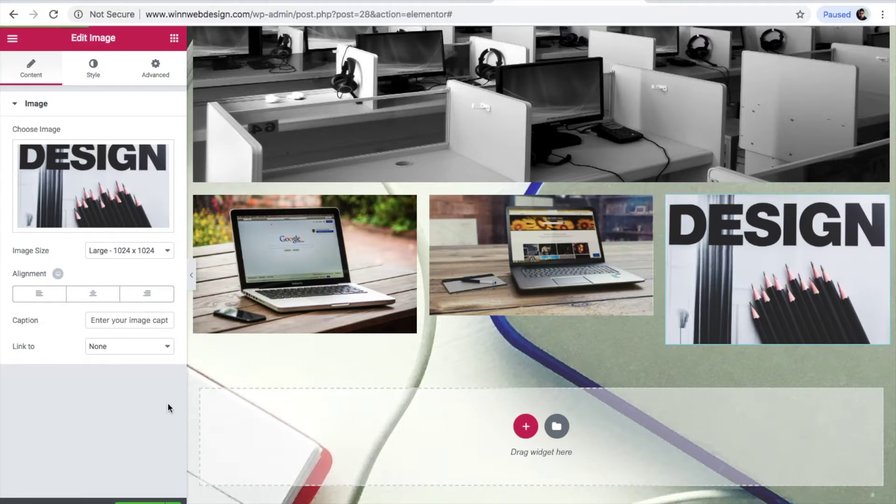
Try a custom image size of 1024 x 1024 on the third column's DESIGN pencils image.
left_click(133, 253)
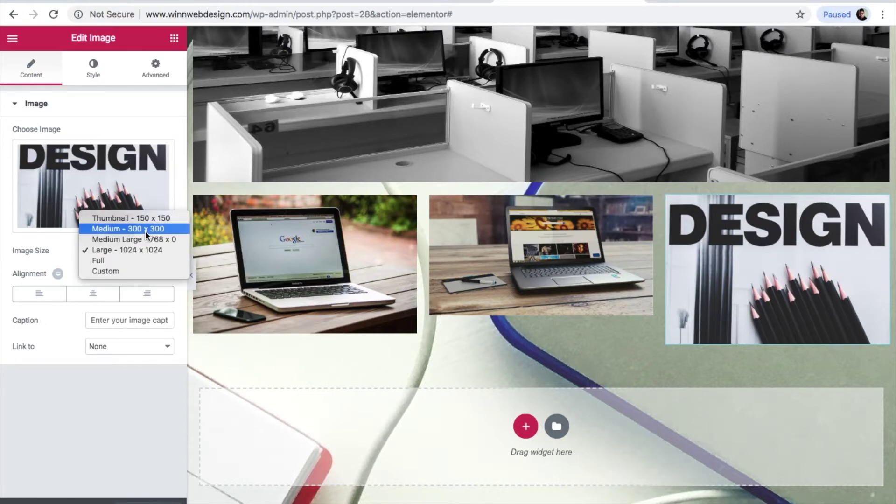
left_click(122, 271)
left_click(33, 317)
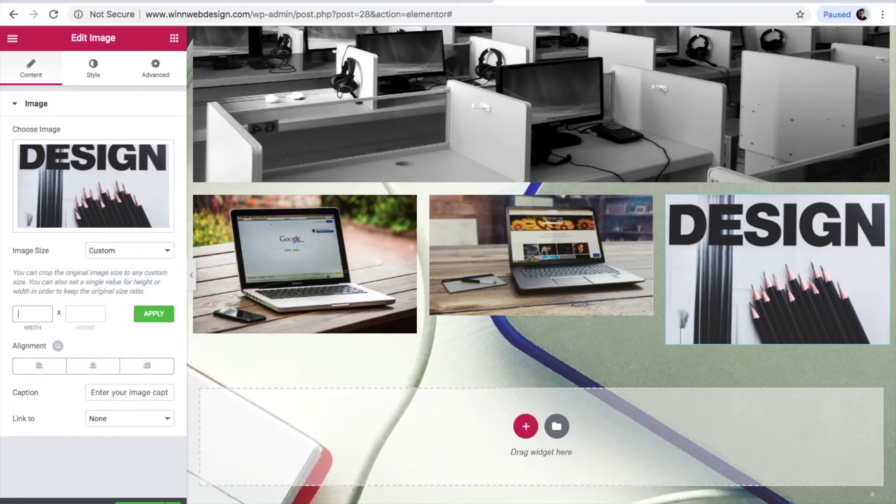
left_click(249, 287)
left_click(537, 297)
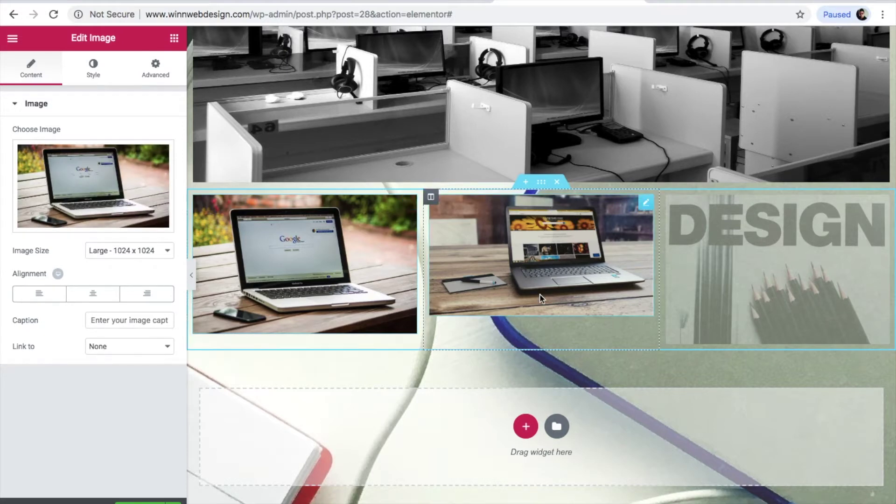
left_click(722, 299)
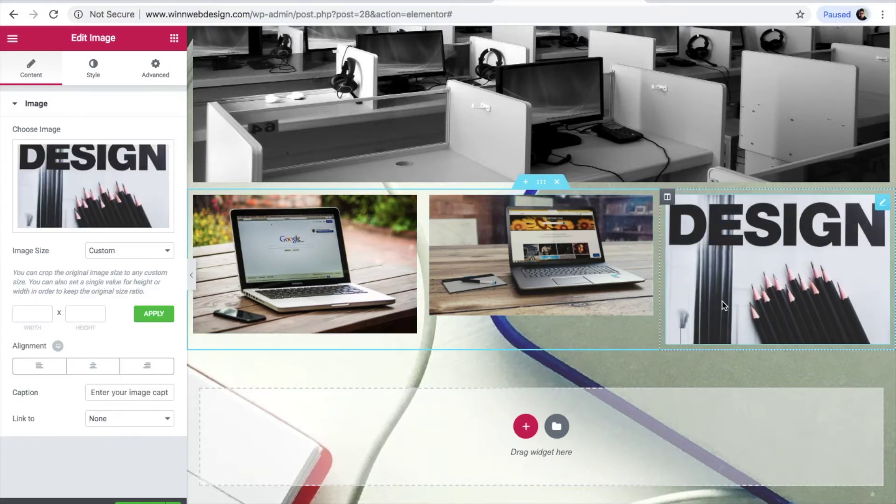
left_click(41, 314)
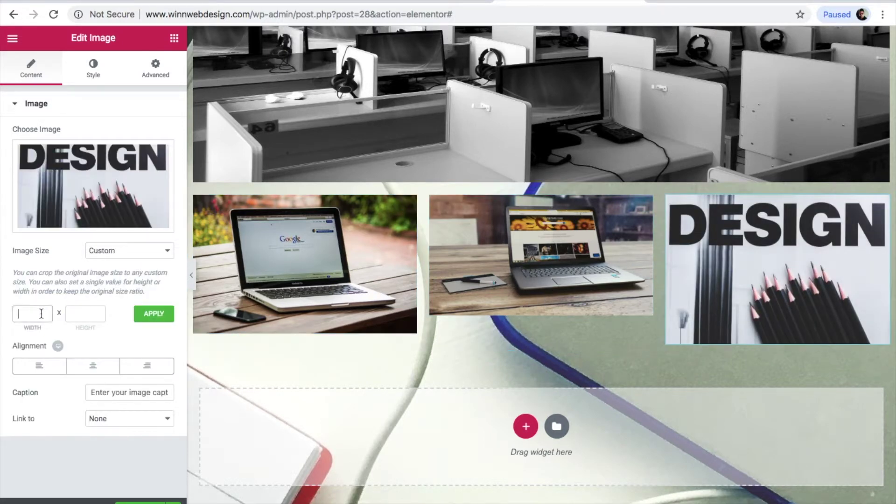
left_click(84, 315)
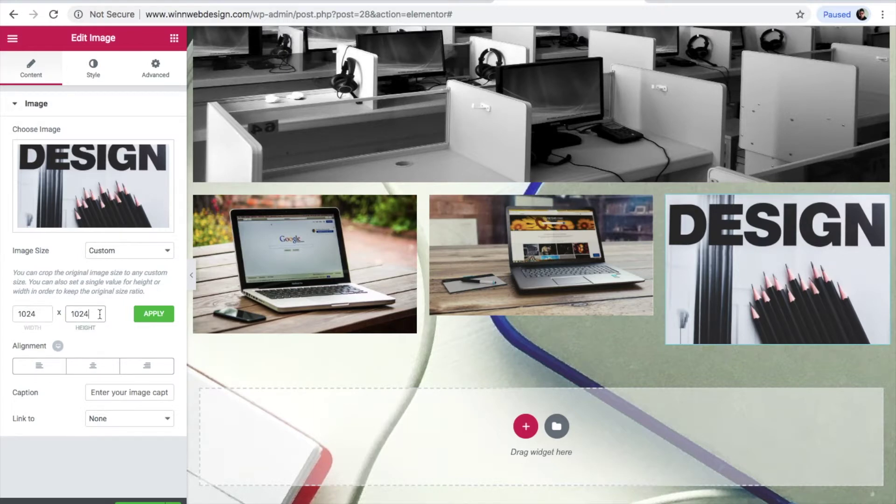
left_click(153, 314)
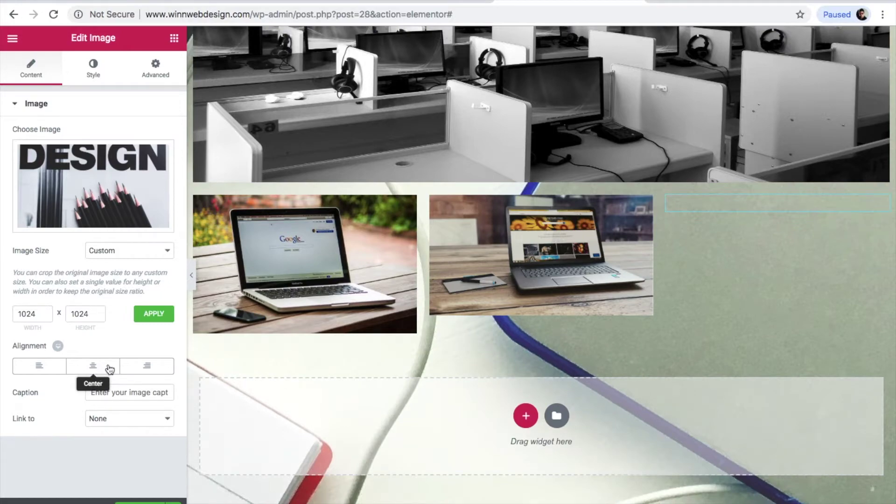
Return the DESIGN pencils image to the Large - 1024 x 1024 size.
scroll(305, 354, "down", 2)
scroll(306, 355, "up", 3)
scroll(304, 354, "up", 3)
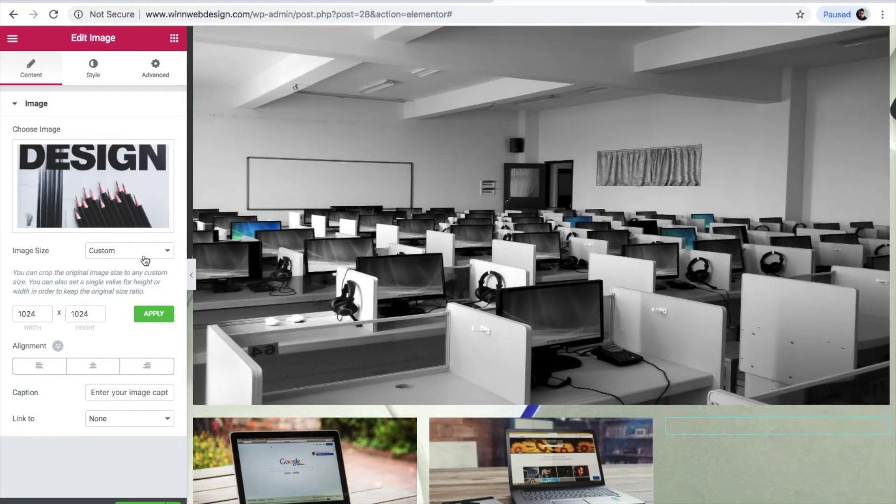
left_click(141, 250)
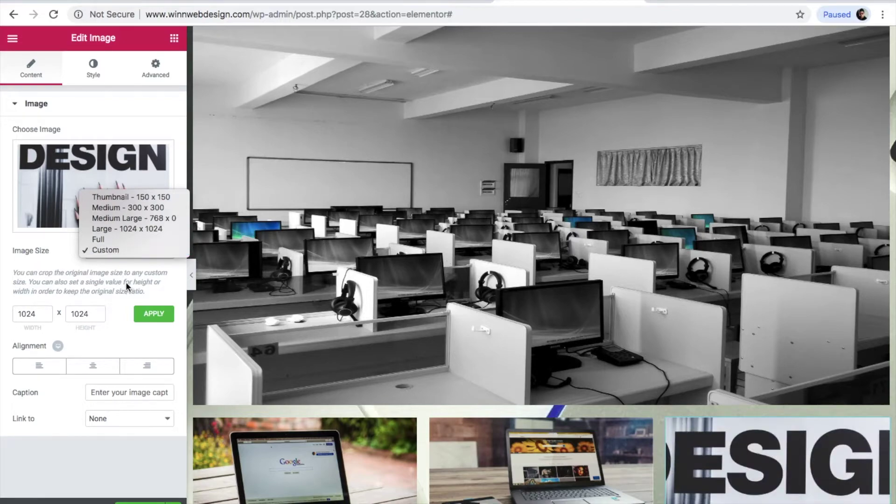
left_click(128, 229)
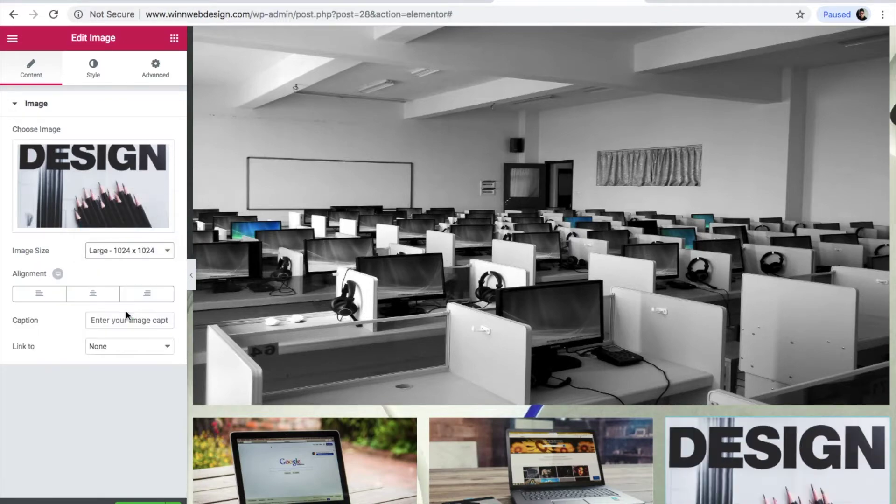
Replace the middle column's image with the media library photo of a laptop showing code on its dark screen.
scroll(309, 329, "down", 5)
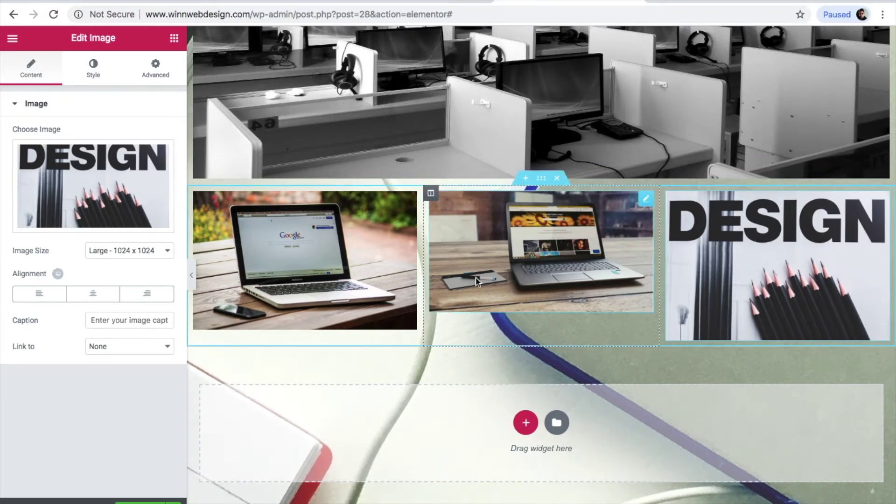
left_click(490, 275)
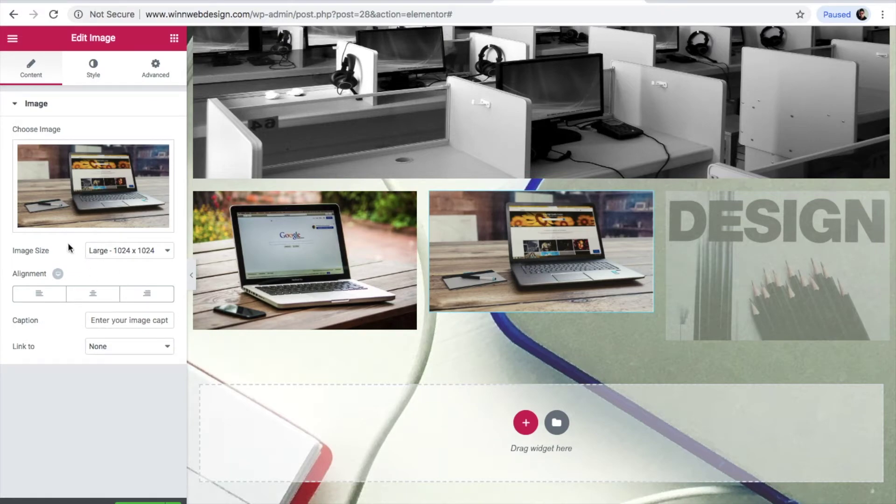
left_click(115, 178)
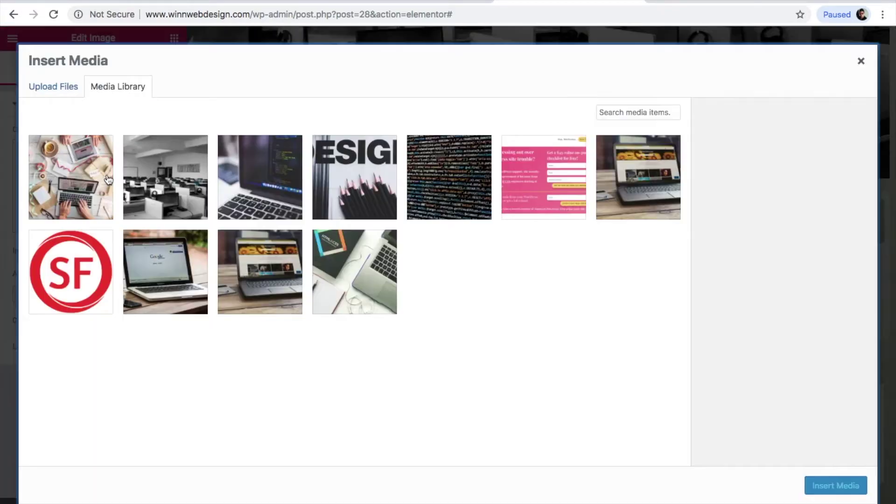
left_click(272, 202)
left_click(819, 484)
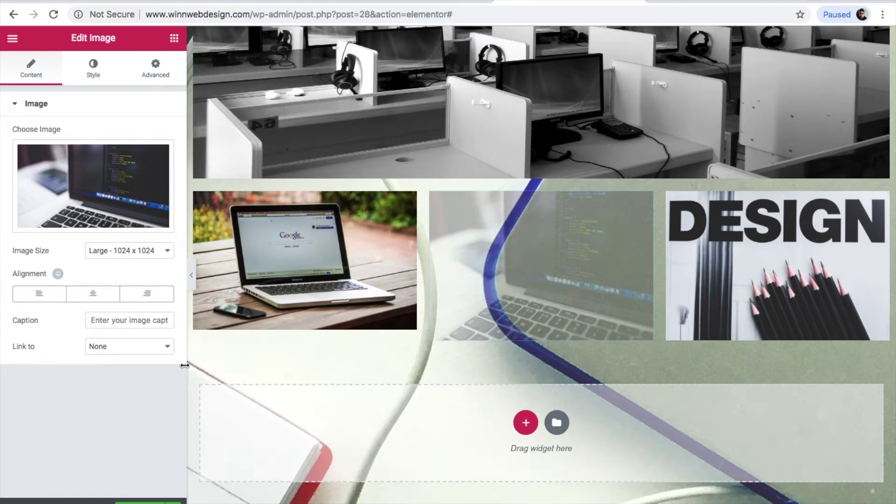
Replace the first column's image with close-up-code-codes-239898.jpg from the media library.
left_click(317, 263)
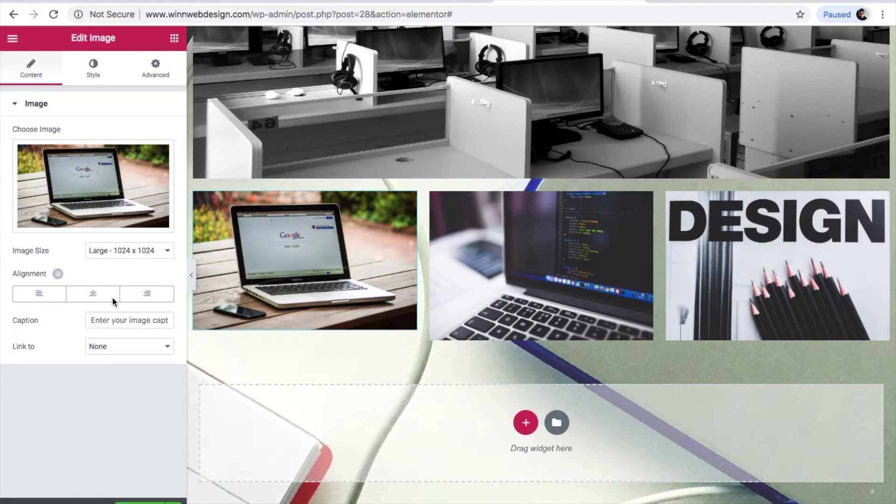
left_click(116, 167)
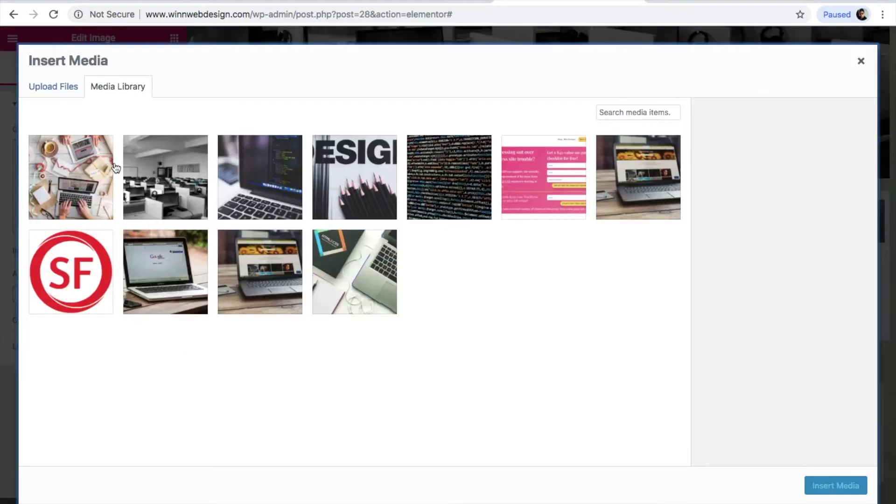
left_click(422, 199)
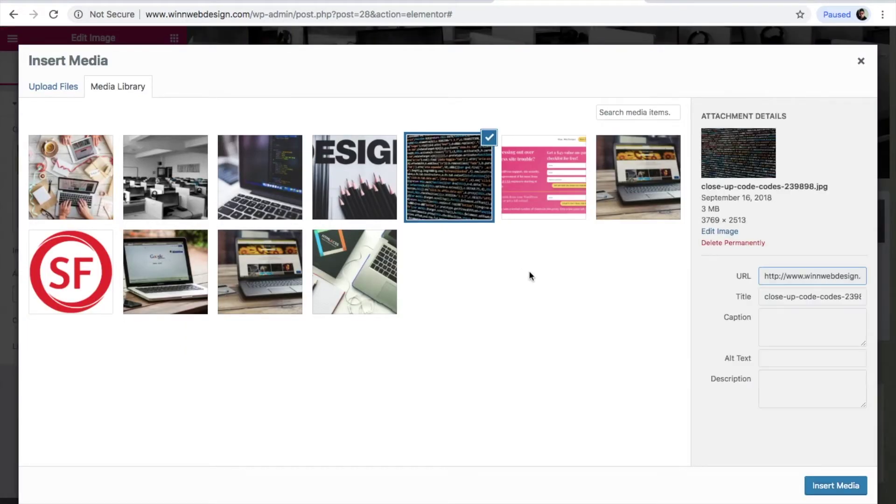
left_click(813, 485)
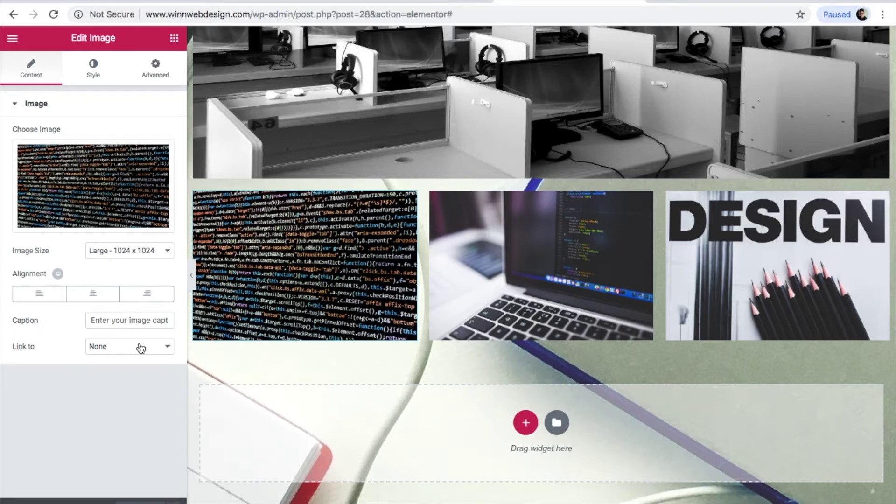
Caption the first column's code image "Coding".
left_click(153, 320)
type("Coding")
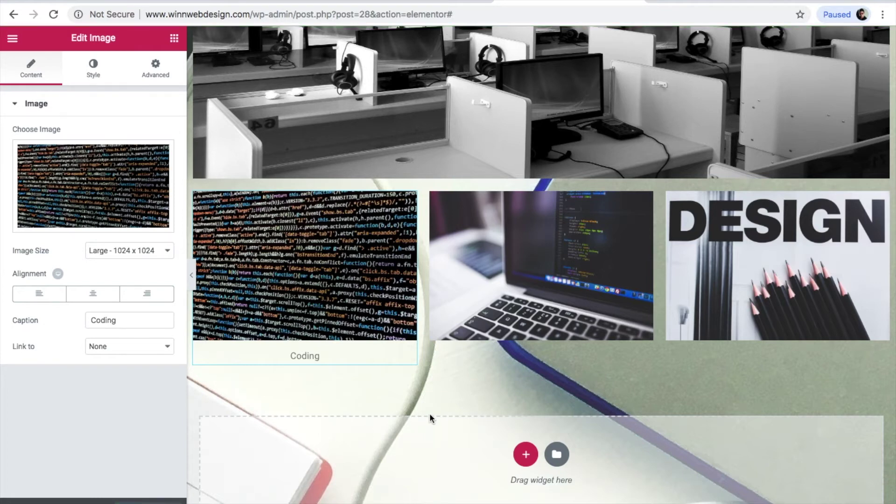
Caption the middle column's laptop image "CSS Styling" and update the page.
left_click(549, 280)
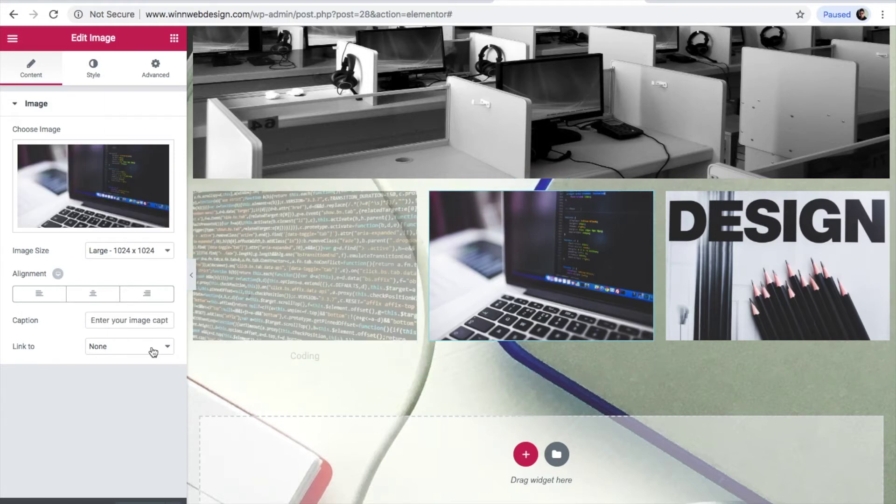
left_click(155, 320)
type("CSS ")
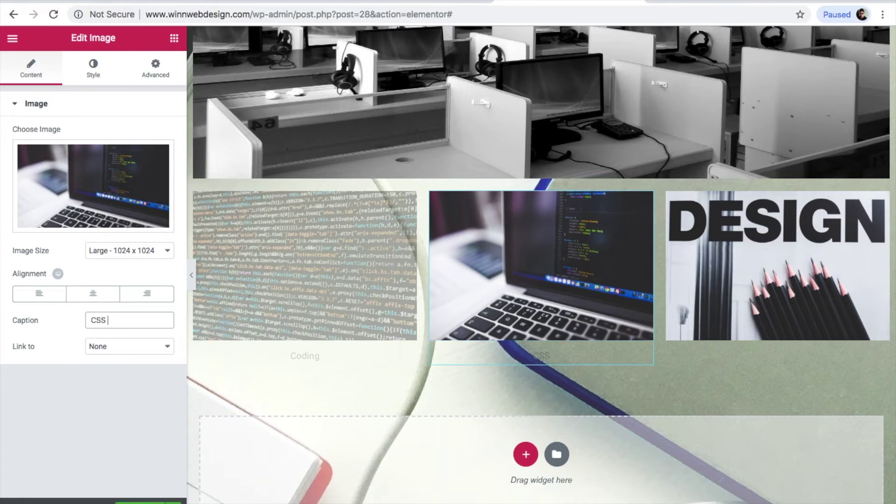
type("Styling")
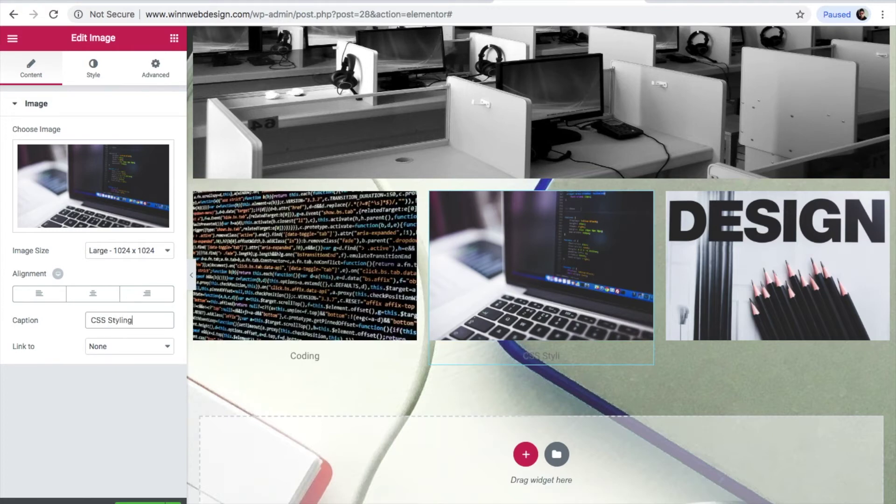
left_click(147, 503)
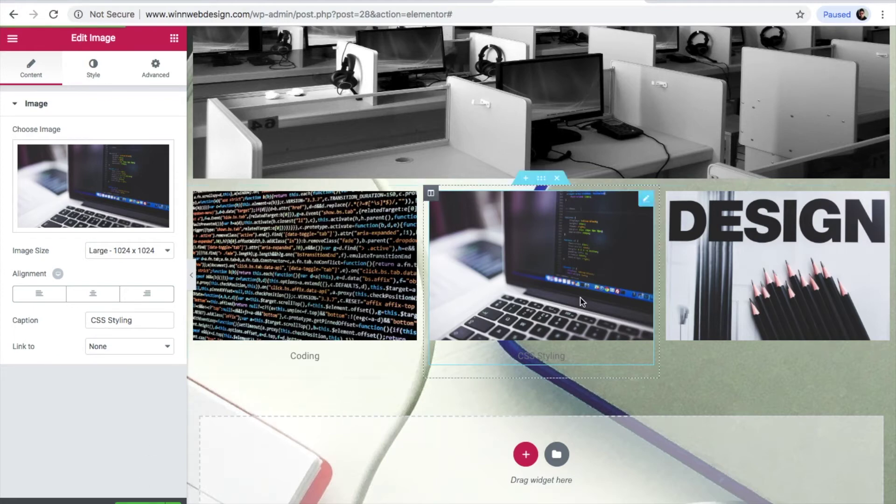
Caption the third column's DESIGN pencils image "Web designing" and update the page.
left_click(718, 286)
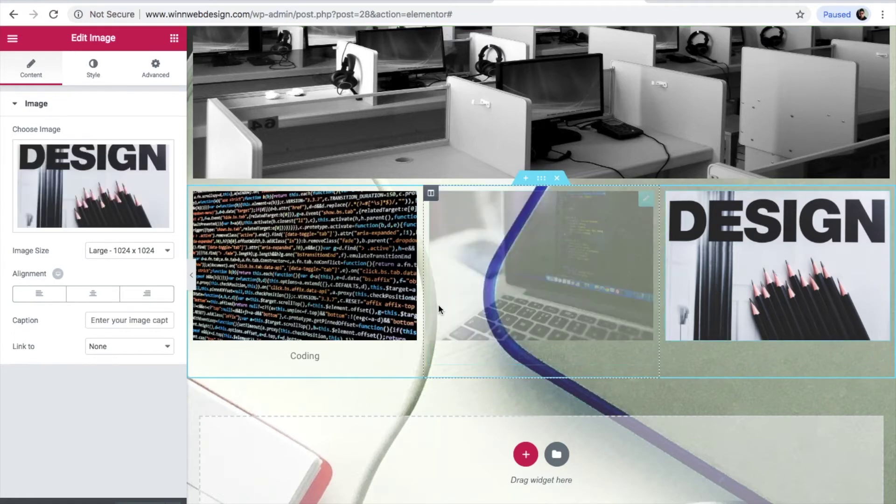
left_click(136, 322)
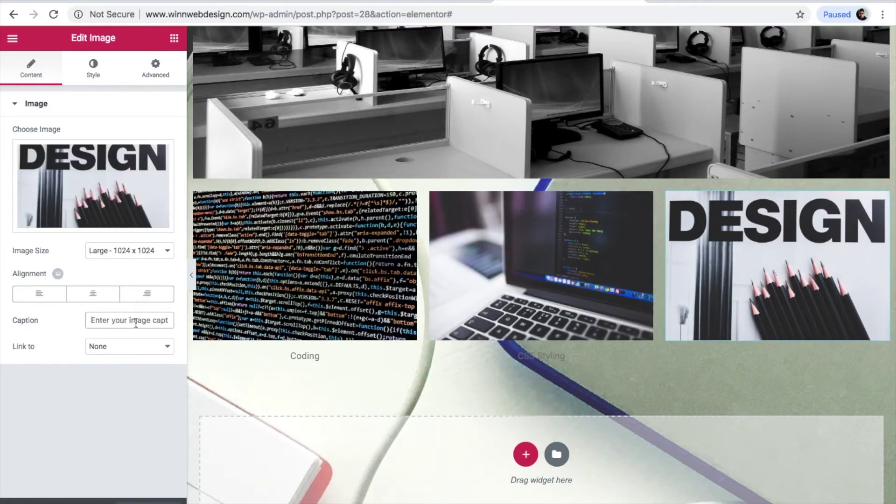
type("We")
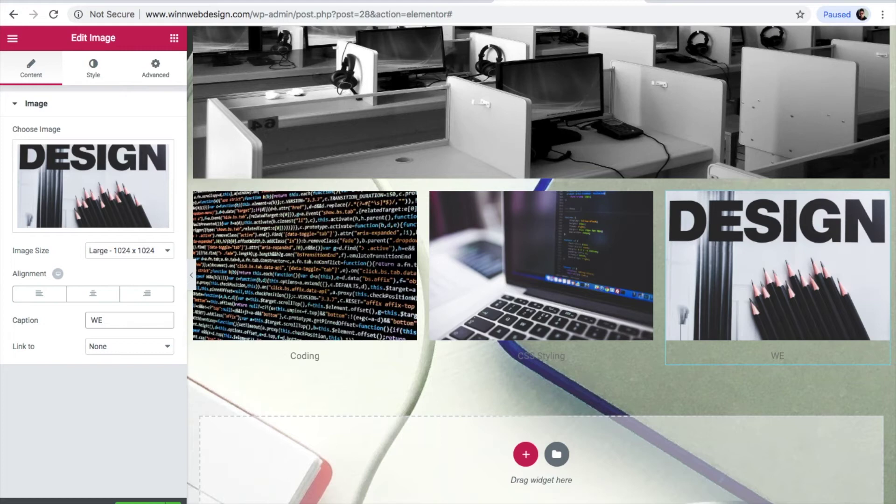
type("b designing")
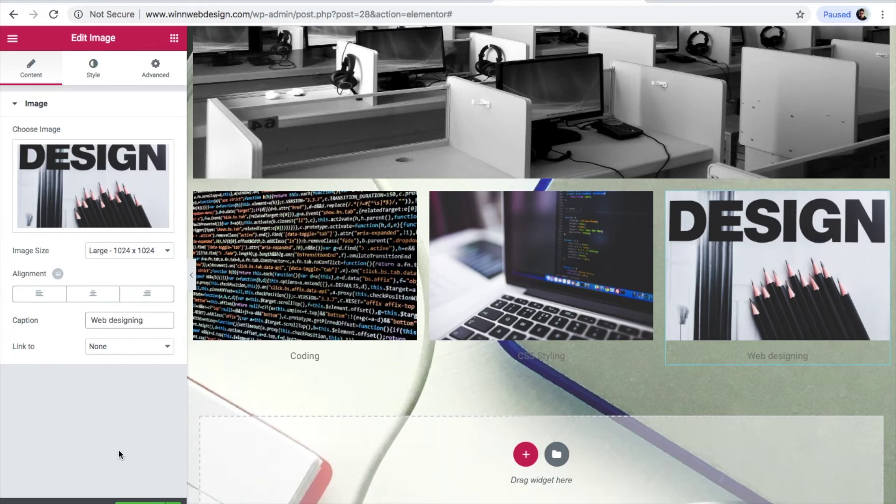
left_click(140, 502)
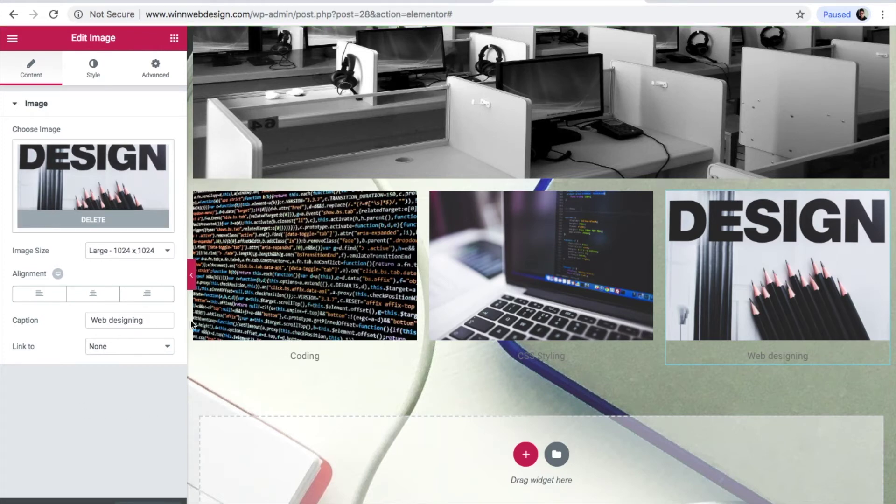
Set the text color of the first column's "Coding" caption to black (#000000).
left_click(309, 349)
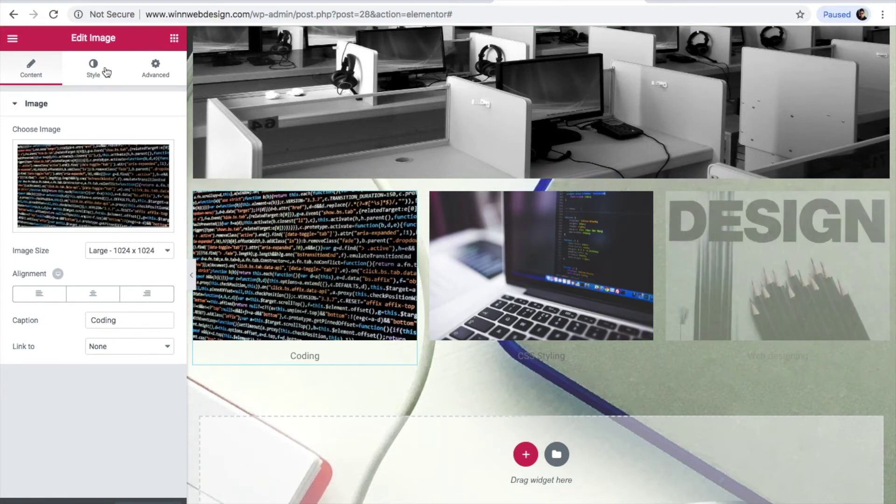
left_click(87, 65)
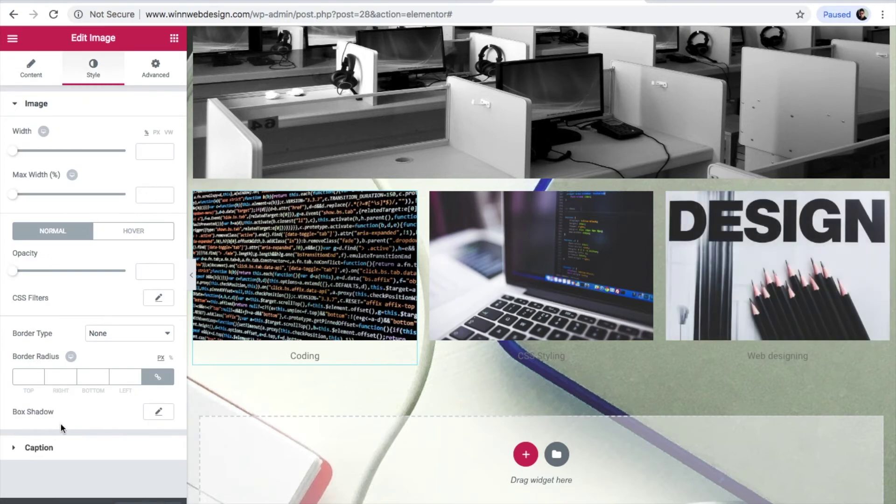
left_click(16, 449)
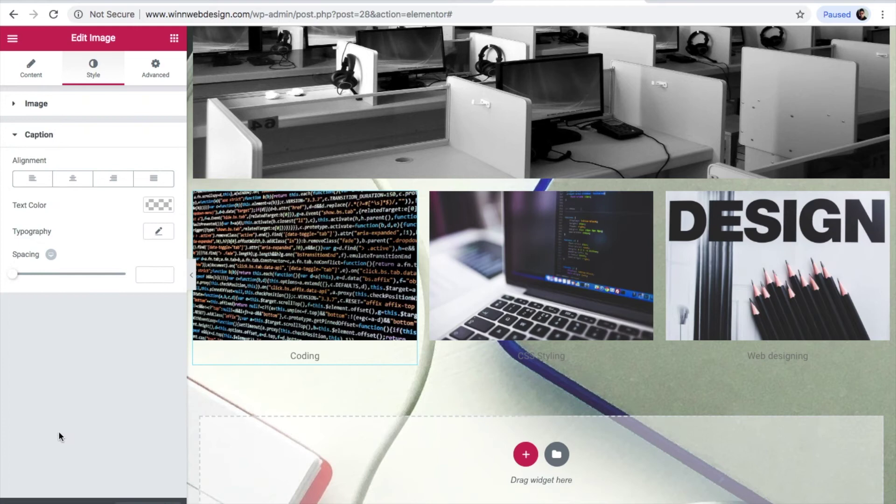
left_click(168, 202)
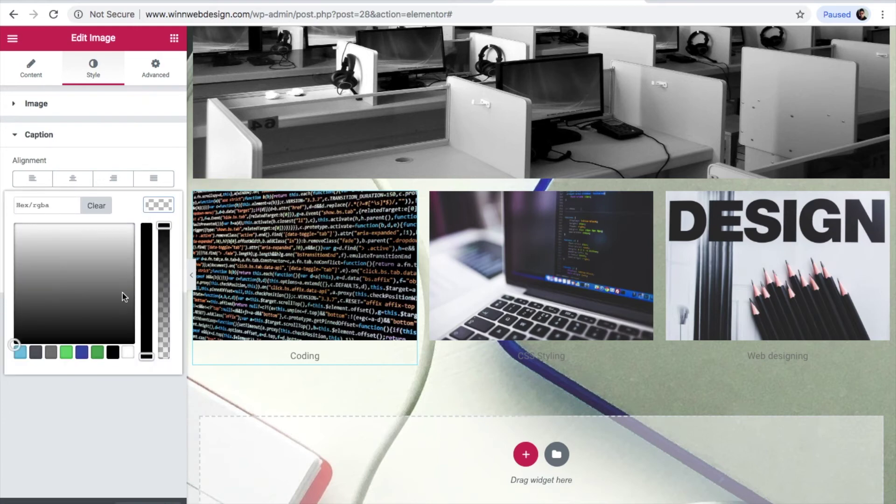
left_click(114, 353)
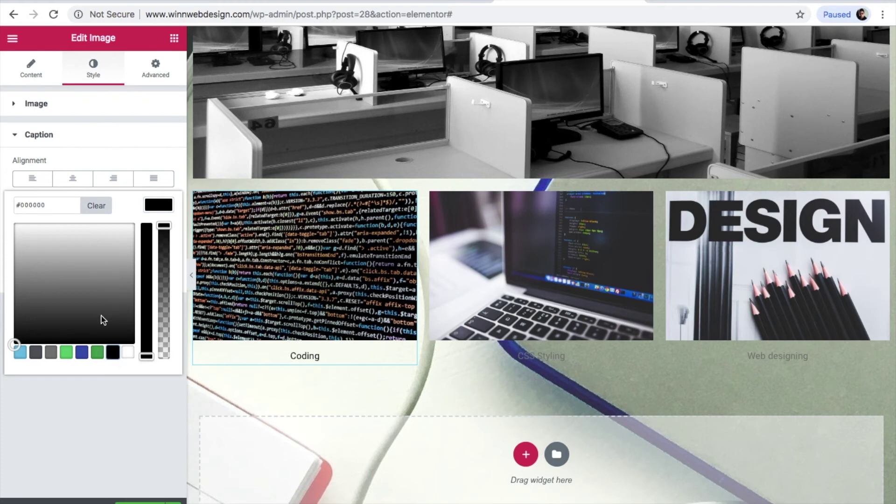
left_click(54, 421)
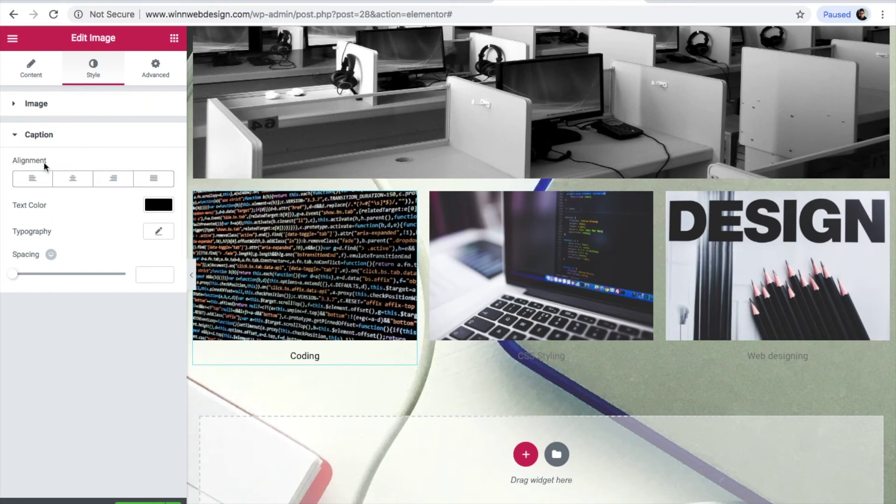
left_click(19, 135)
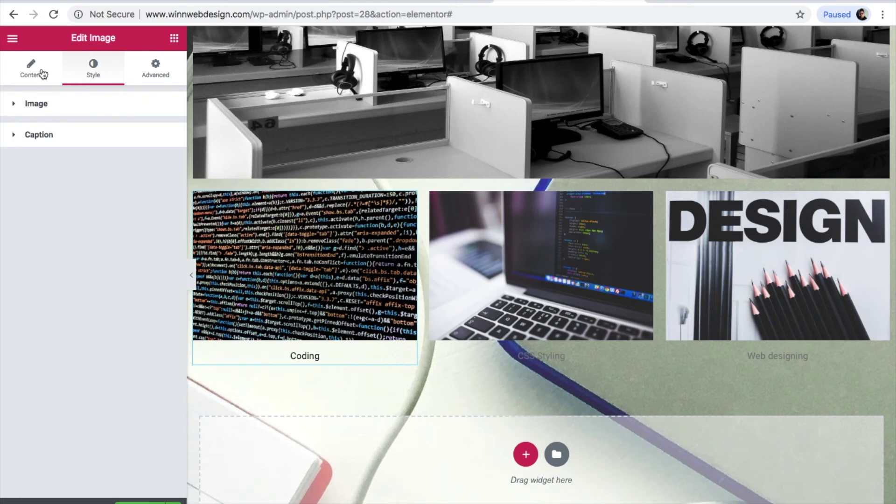
Change the text color of the middle column's "CSS Styling" caption to black.
left_click(490, 252)
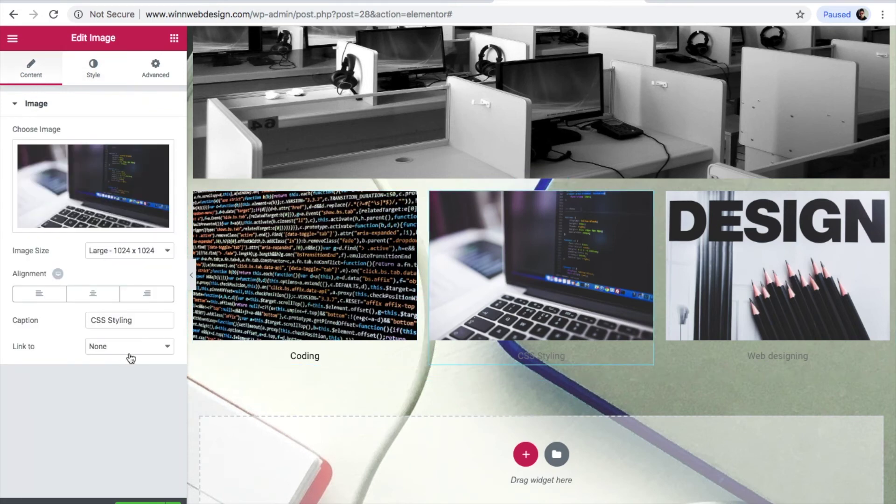
left_click(100, 79)
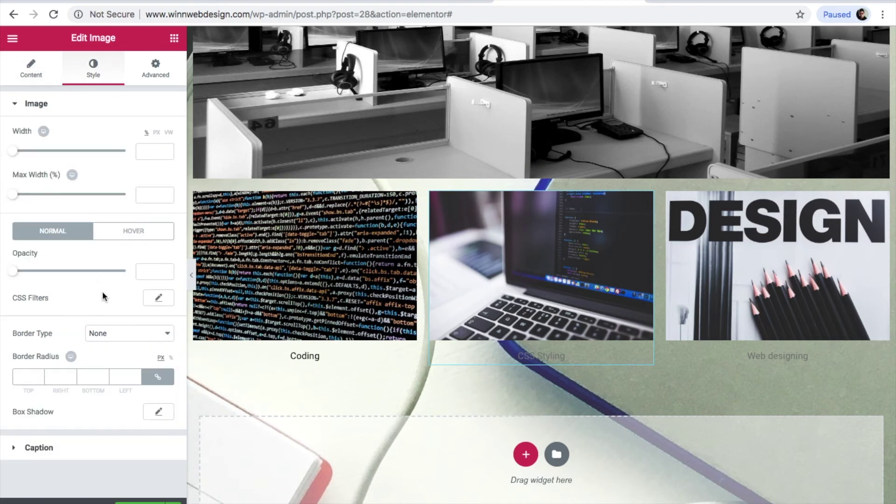
left_click(17, 447)
left_click(167, 203)
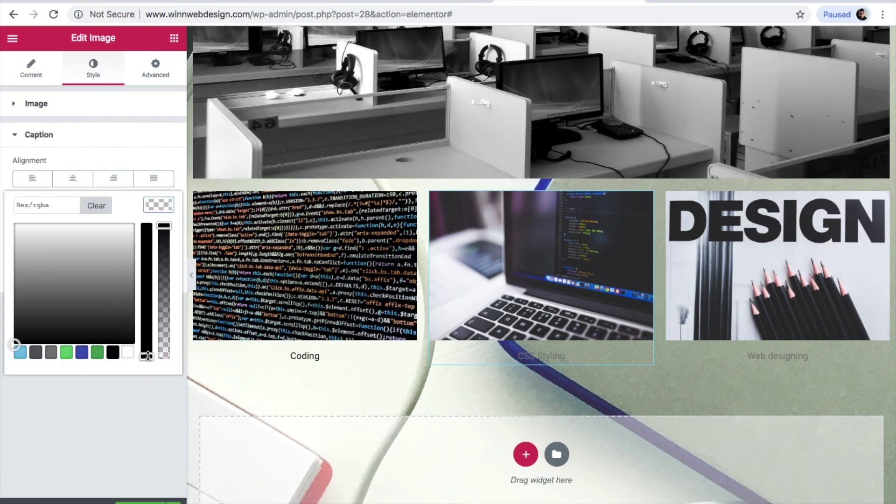
left_click(147, 356)
Set the third column's "Web designing" caption text color to black (#000000).
left_click(728, 344)
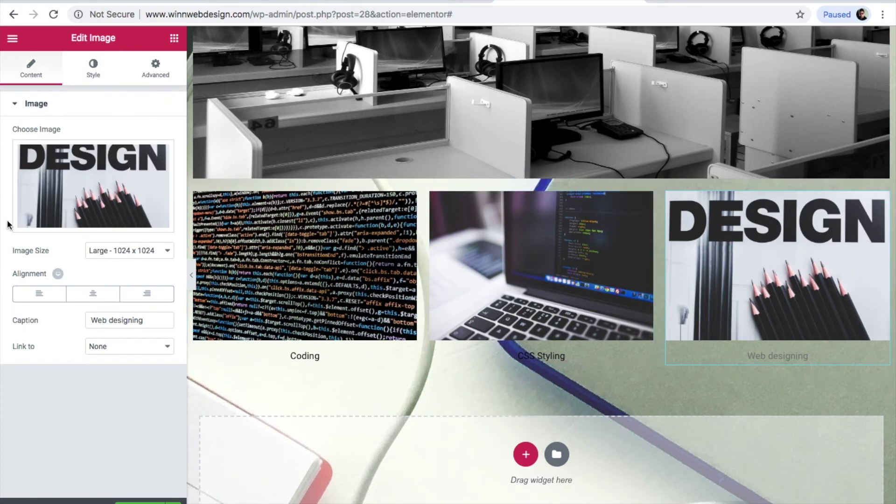
left_click(94, 74)
left_click(21, 449)
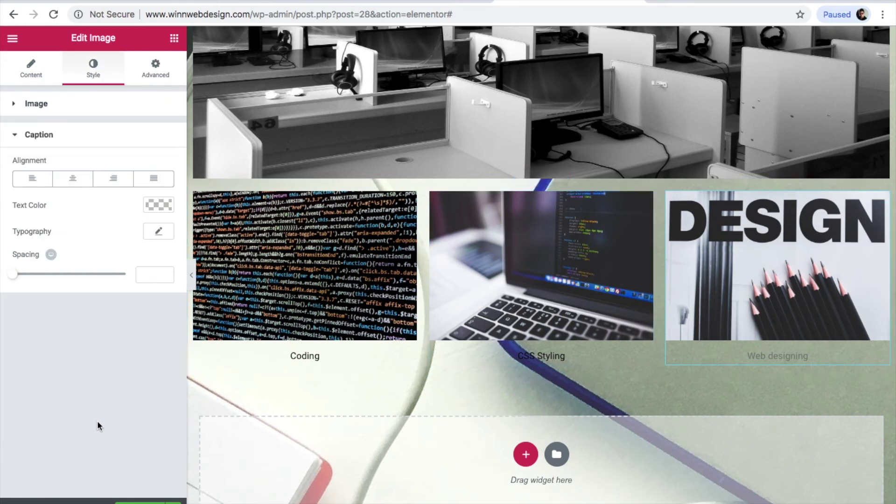
left_click(158, 206)
left_click(112, 353)
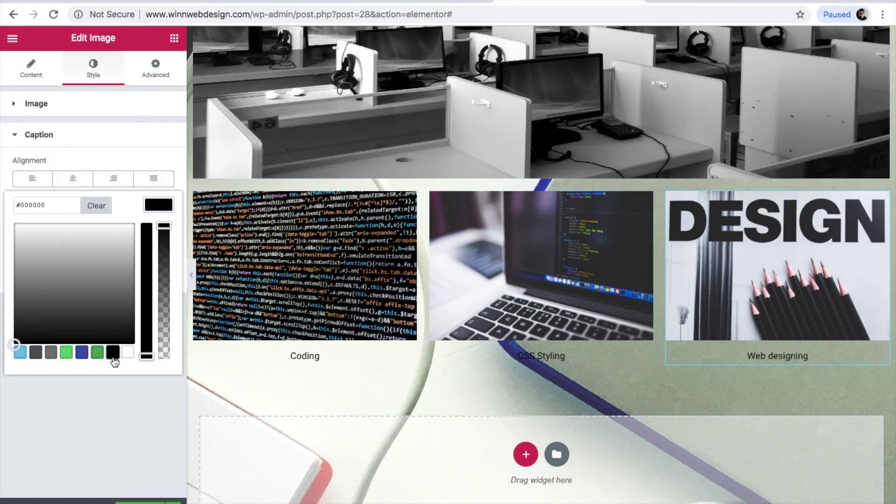
left_click(88, 399)
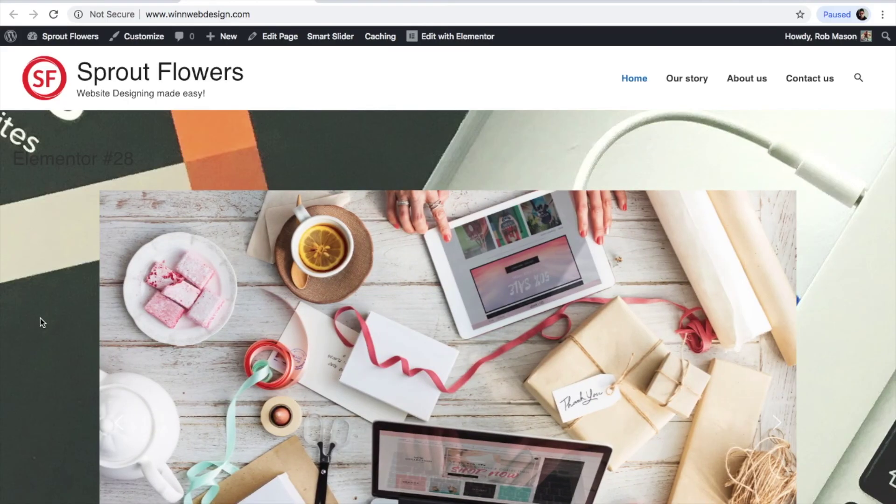
Review the live Sprout Flowers front page, checking the slider, the three captioned images and the embedded video.
scroll(40, 319, "down", 8)
scroll(40, 319, "down", 10)
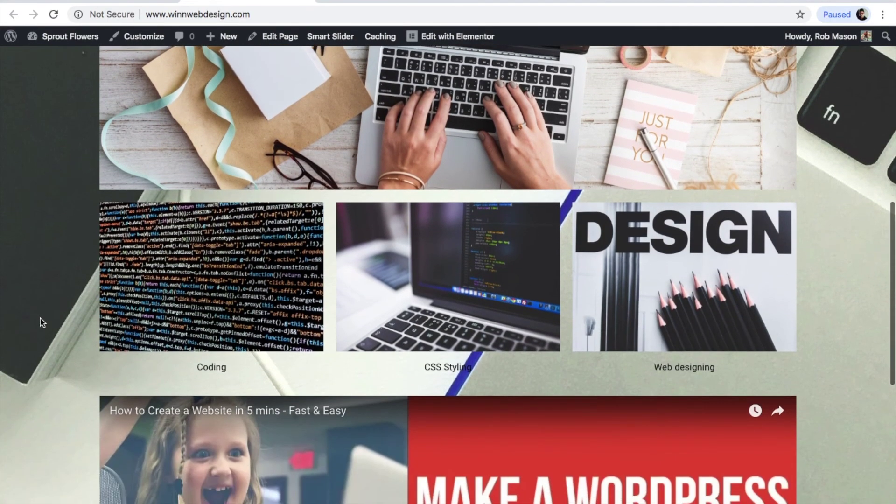
scroll(41, 322, "up", 2)
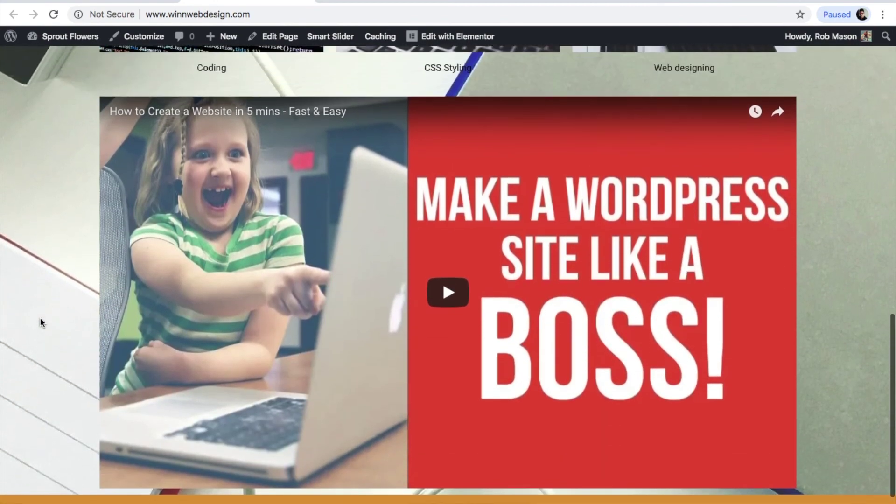
scroll(41, 321, "down", 1)
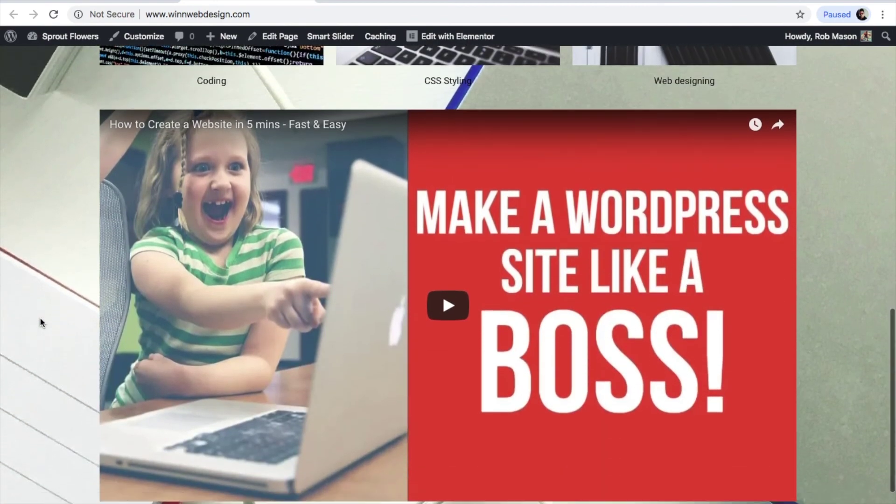
scroll(40, 322, "up", 4)
scroll(40, 319, "up", 12)
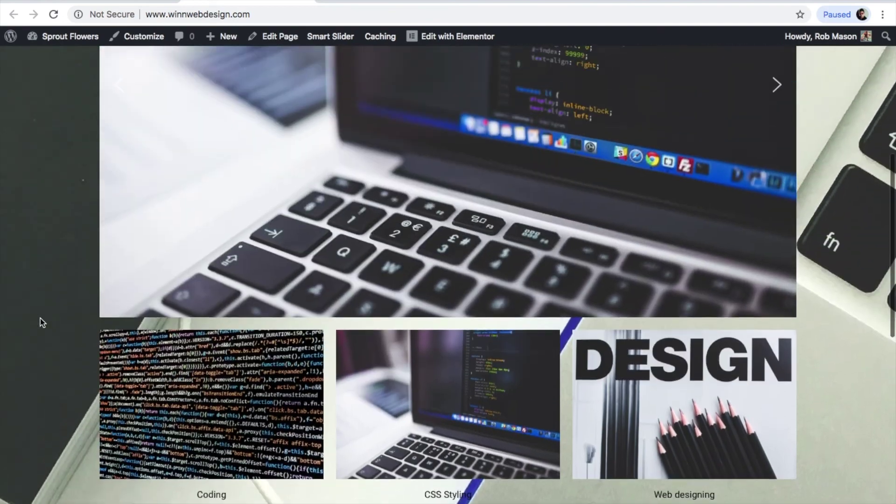
scroll(40, 322, "up", 1)
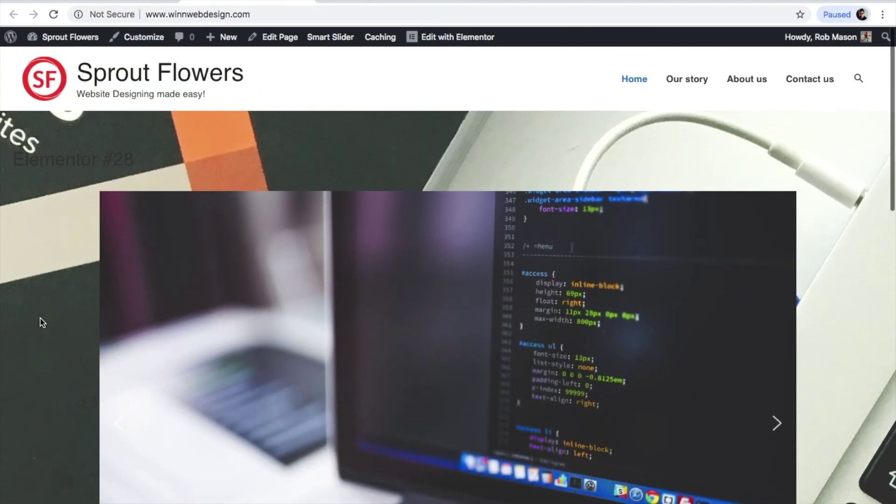